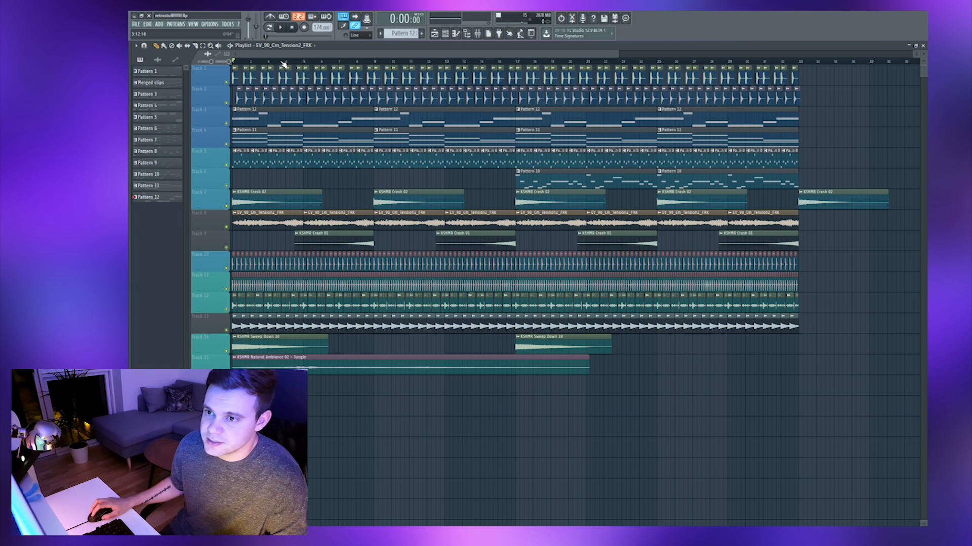
# Play back the drop from the start of the arrangement.
pyautogui.press('space')
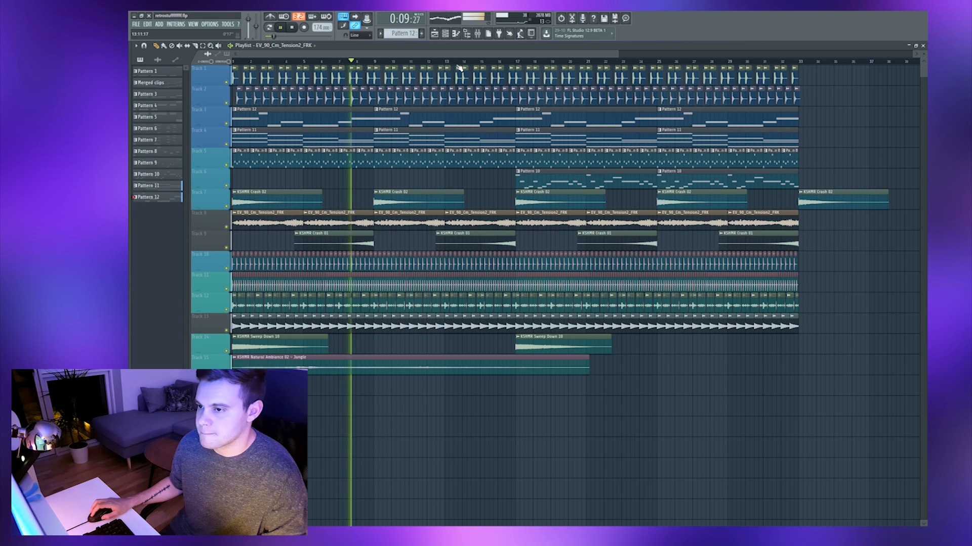
pyautogui.press('space')
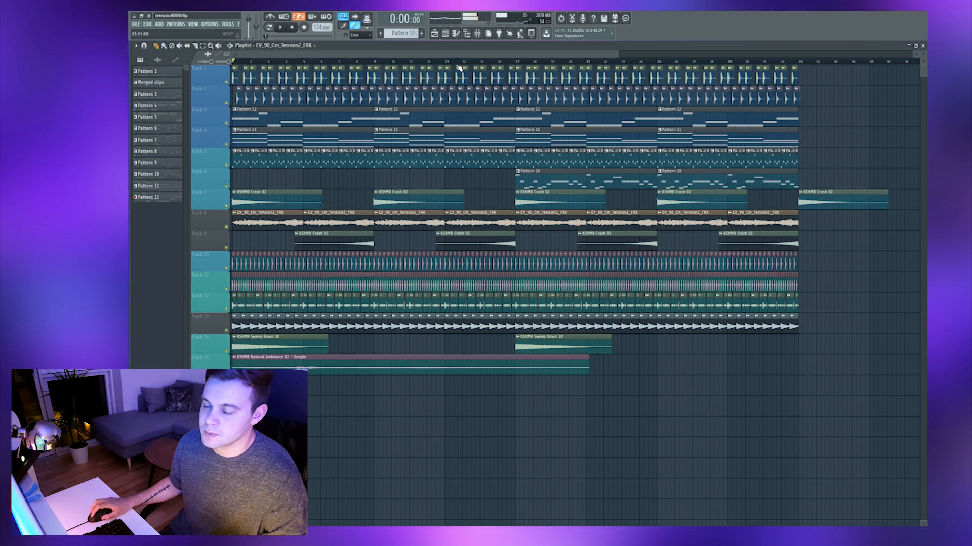
pyautogui.scroll(-3, 338, 126)
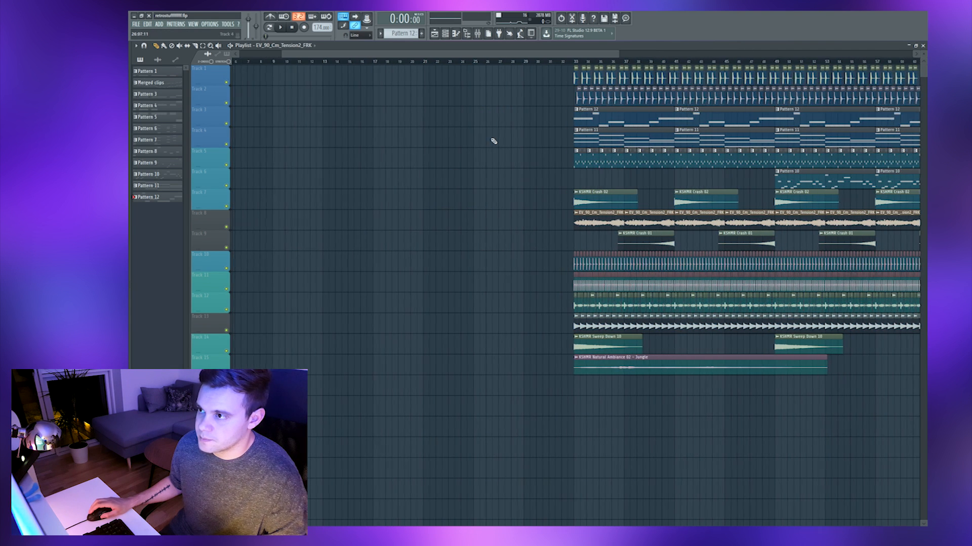
pyautogui.moveTo(503, 156); pyautogui.dragTo(440, 160)
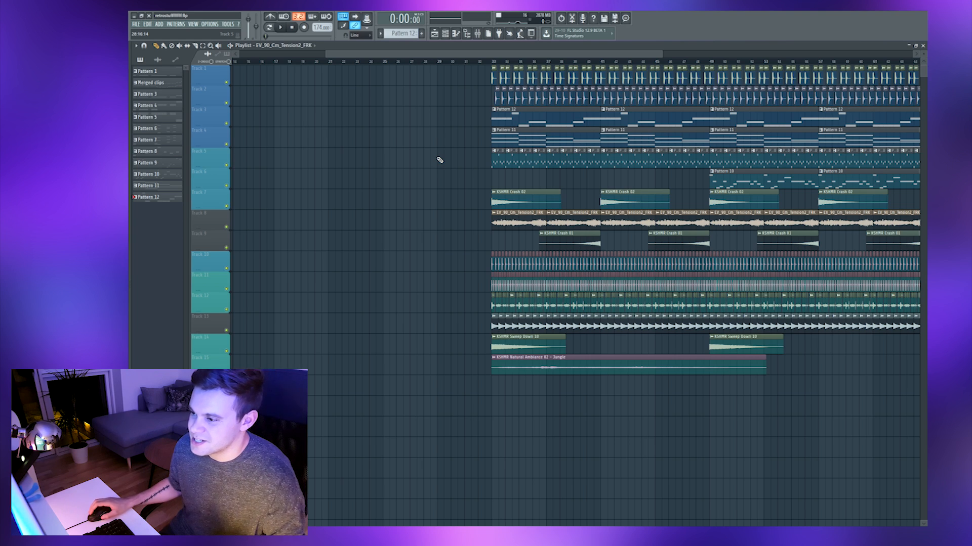
pyautogui.scroll(-3, 441, 159)
pyautogui.scroll(2, 443, 157)
pyautogui.scroll(-3, 443, 157)
pyautogui.scroll(2, 443, 157)
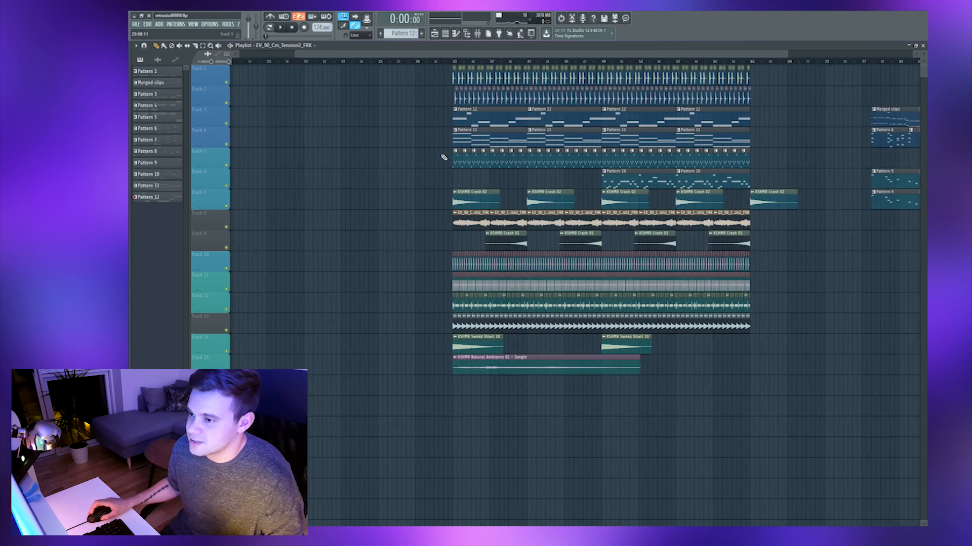
pyautogui.scroll(2, 444, 157)
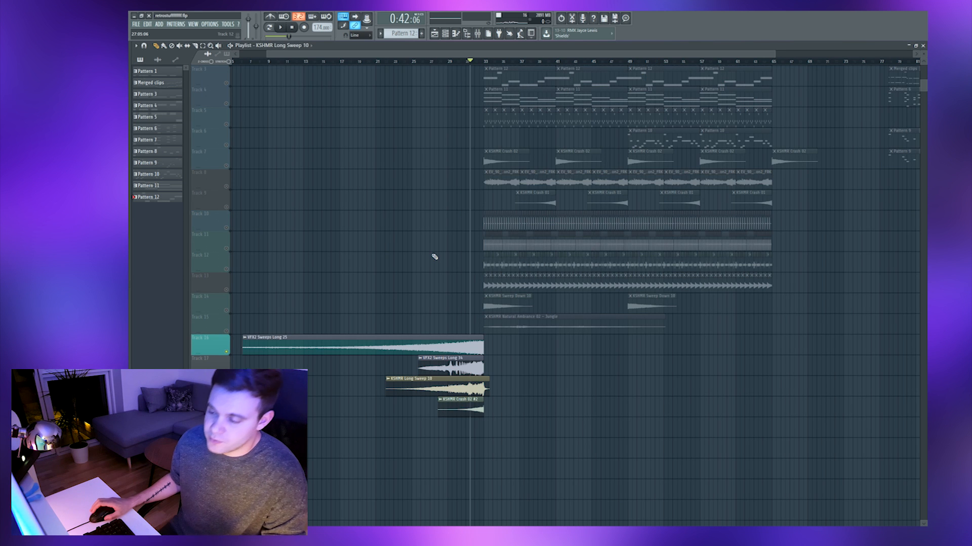
# Deselect the playlist clips and play the riser on Track 16 in solo, starting a few bars before the drop.
pyautogui.scroll(2, 434, 256)
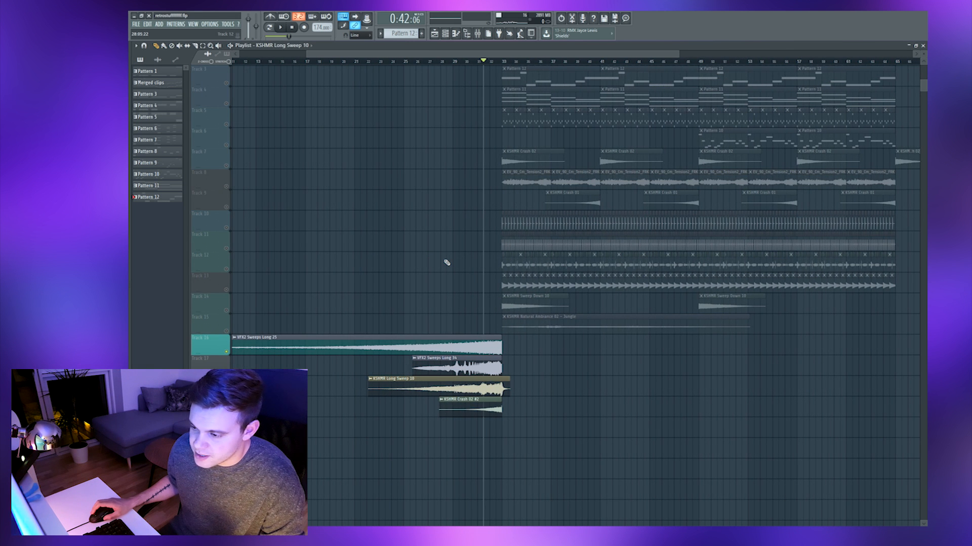
pyautogui.scroll(-1, 459, 276)
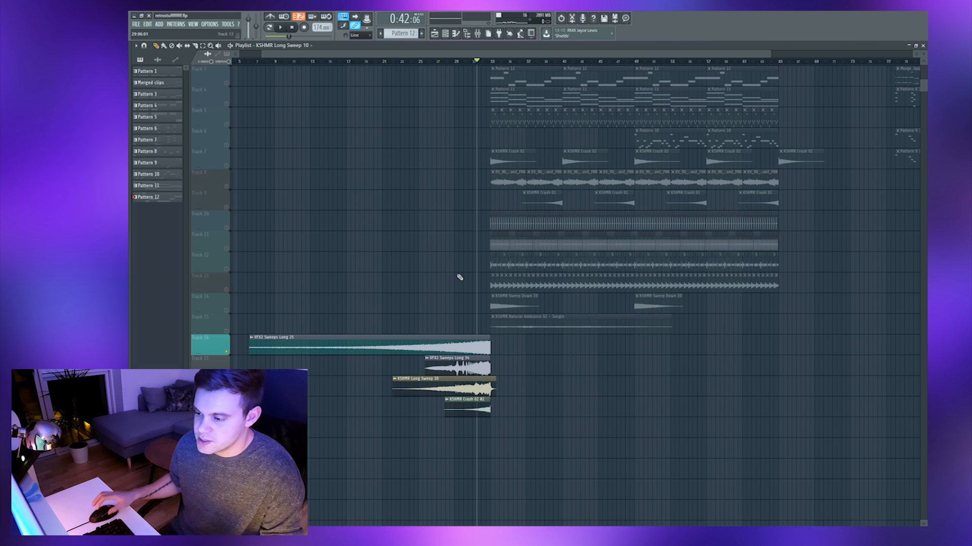
pyautogui.scroll(3, 460, 278)
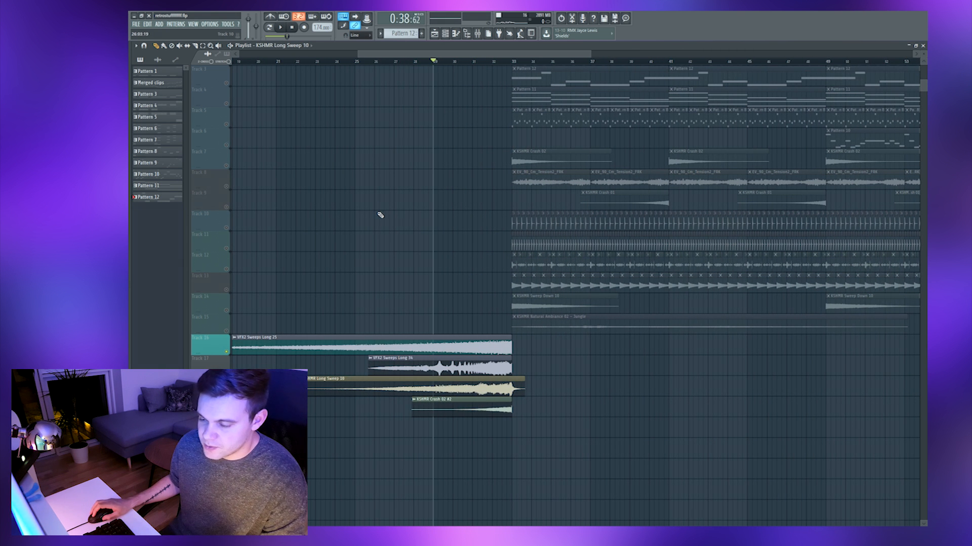
pyautogui.hotkey('ctrl', 'd')
pyautogui.press('space')
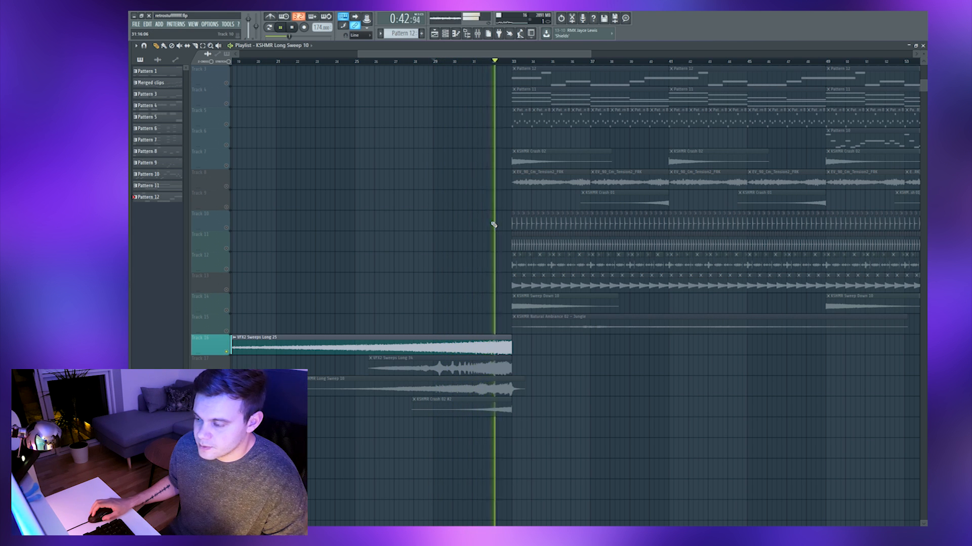
pyautogui.press('space')
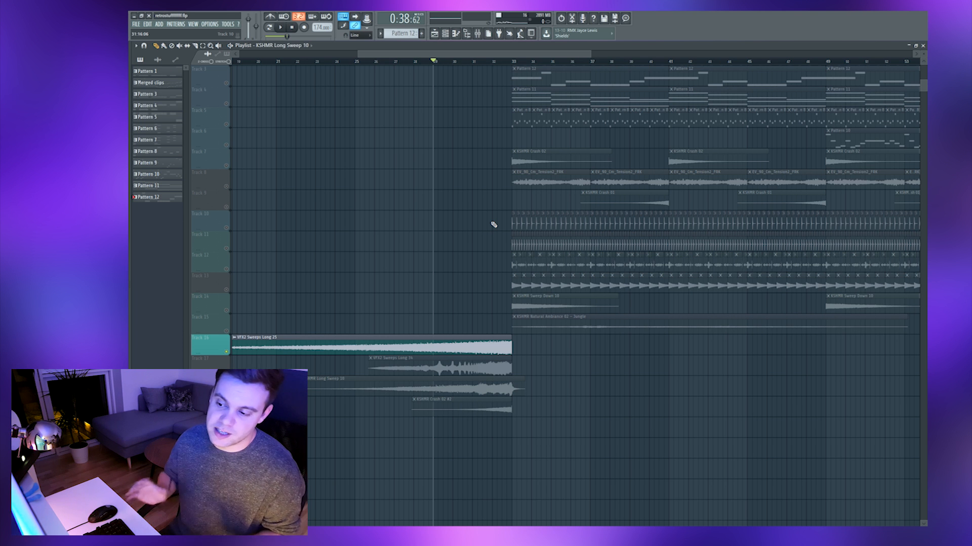
# Solo the second riser on Track 17 and play it from the same position before the drop.
pyautogui.rightClick(226, 372)
pyautogui.press('space')
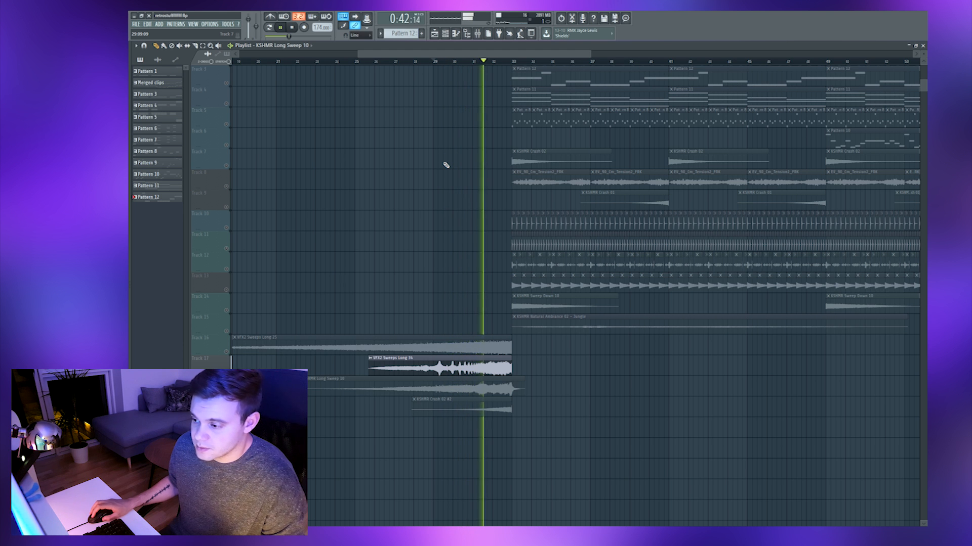
pyautogui.press('space')
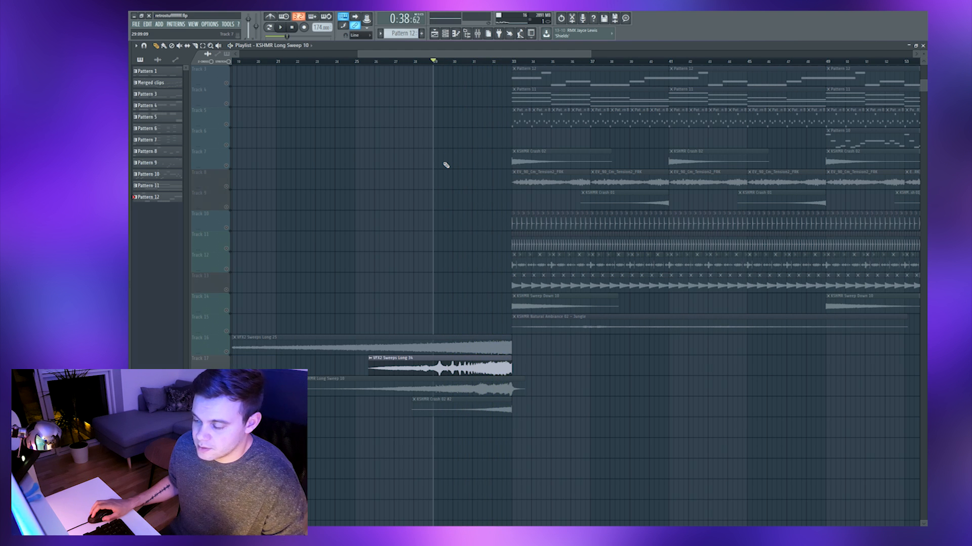
# Isolate the KSHMR Long Sweep 10 track and play it up to the drop.
pyautogui.rightClick(227, 373)
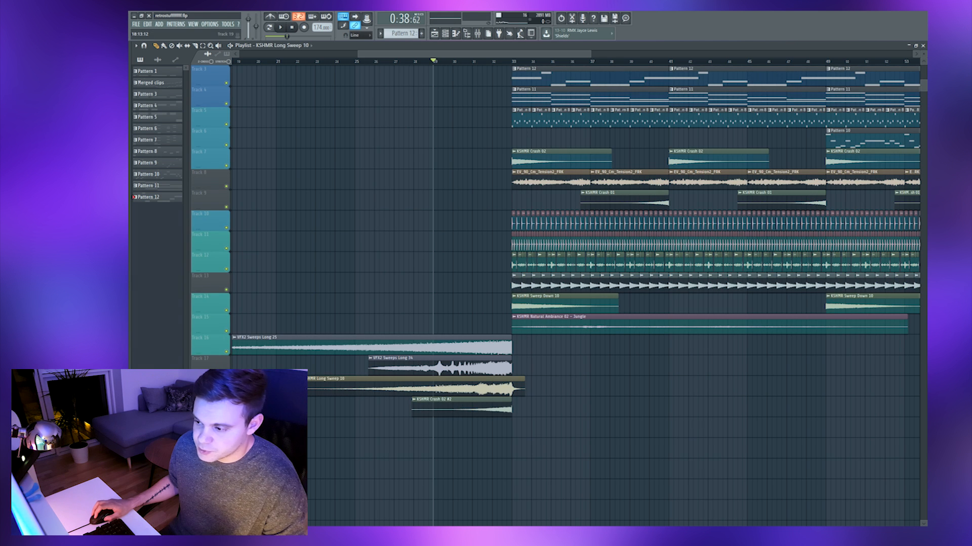
pyautogui.rightClick(226, 414)
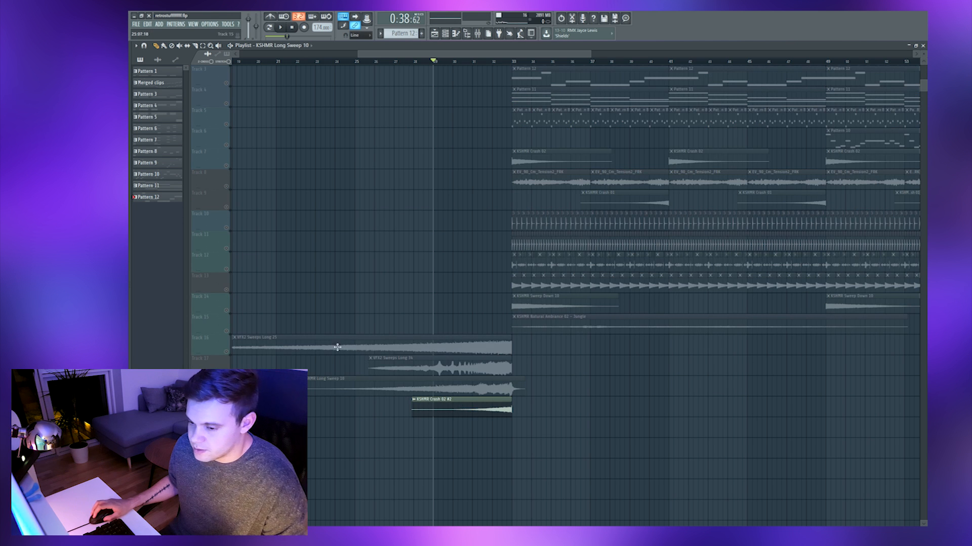
pyautogui.click(226, 393)
pyautogui.click(226, 414)
pyautogui.press('space')
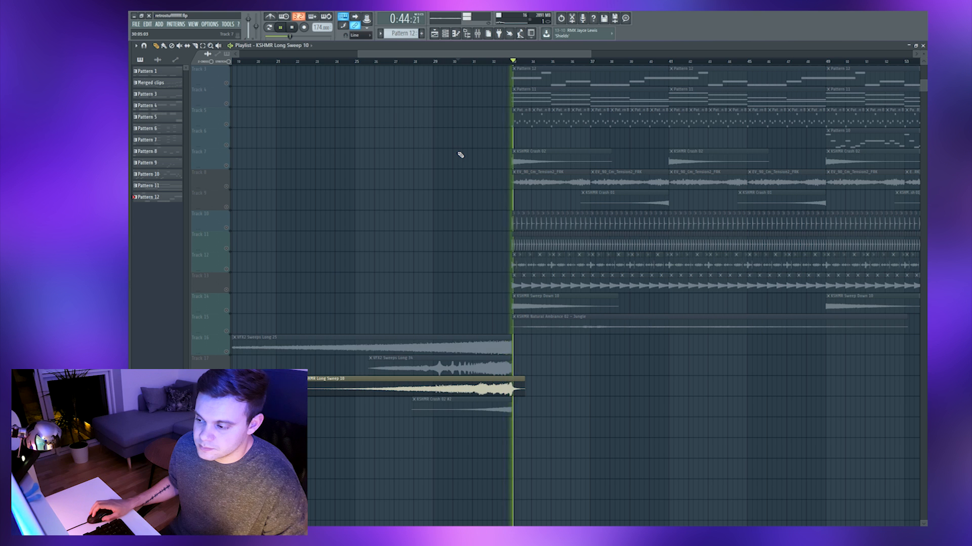
pyautogui.press('space')
# Unmute the KSHMR Crash 02 track at the drop beside the isolated reverse crash, and restore all tracks to audible.
pyautogui.scroll(2, 425, 61)
pyautogui.click(424, 60)
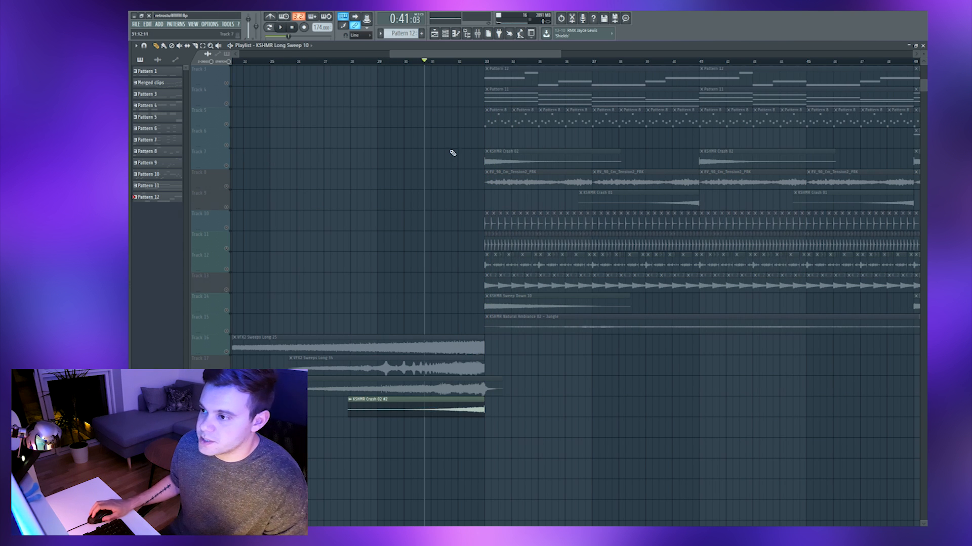
pyautogui.click(228, 166)
pyautogui.scroll(2, 505, 144)
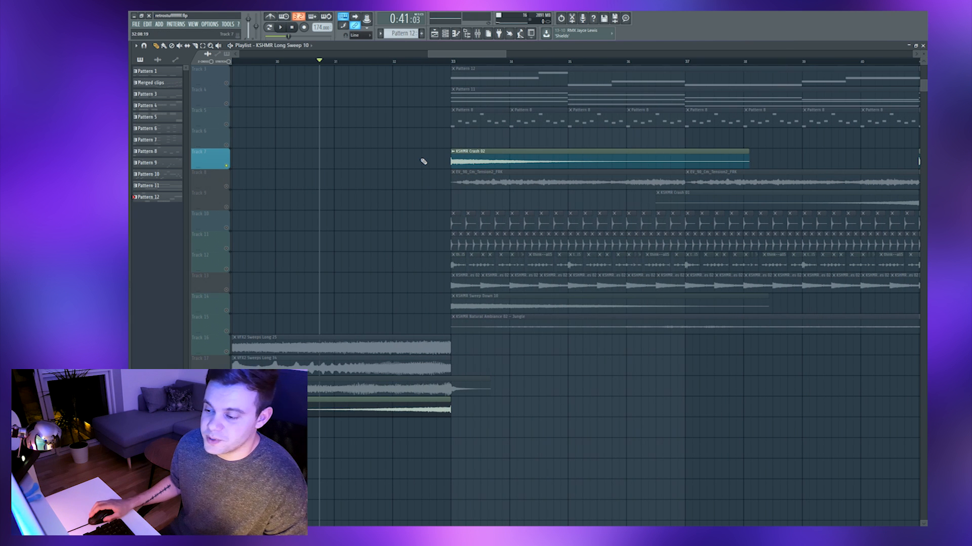
pyautogui.scroll(-2, 424, 161)
pyautogui.rightClick(228, 165)
pyautogui.rightClick(227, 165)
pyautogui.scroll(1, 324, 161)
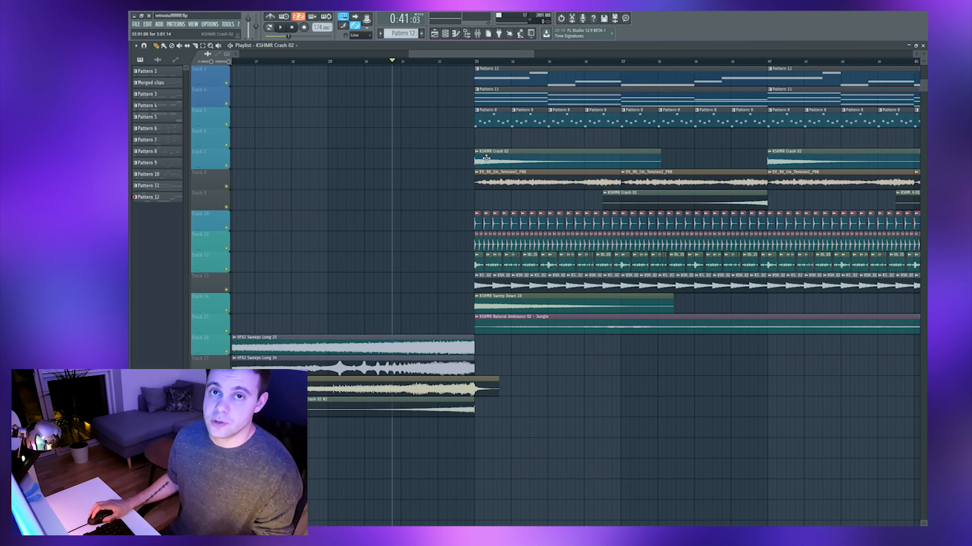
# Place a copy of the KSHMR Crash 02 clip on Track 9 before the drop and make it unique.
pyautogui.click(365, 202)
pyautogui.scroll(1, 375, 232)
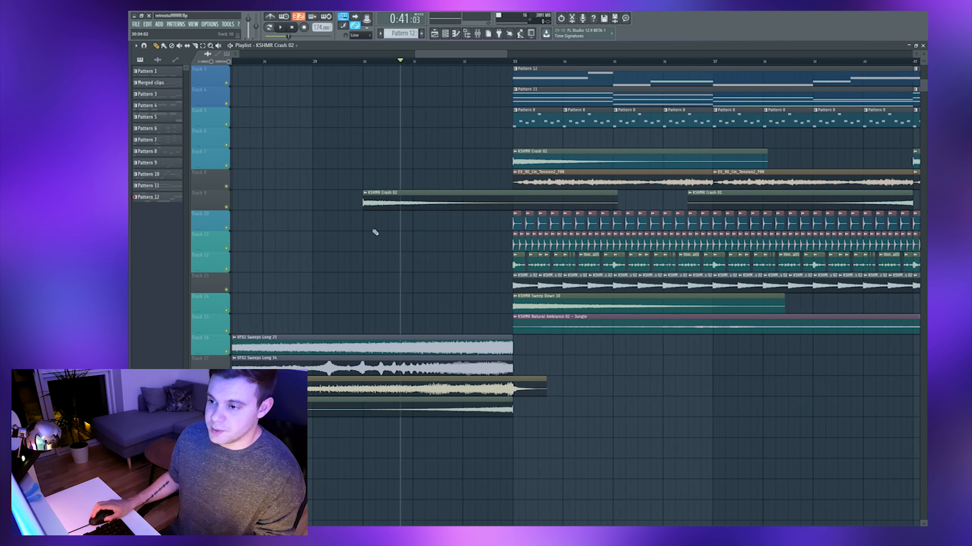
pyautogui.scroll(1, 375, 232)
pyautogui.click(355, 194)
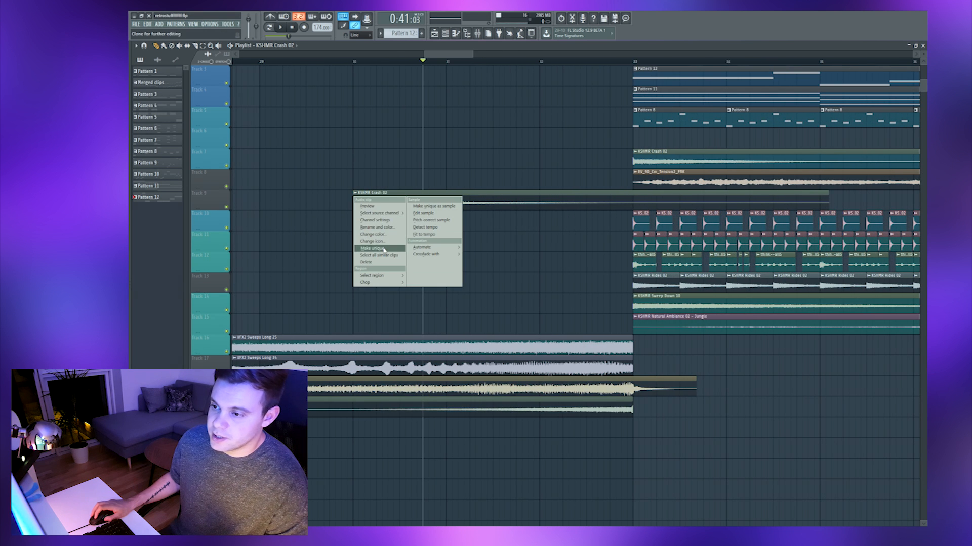
pyautogui.click(373, 248)
# Reverse the sample of the unique crash clip in its channel settings.
pyautogui.doubleClick(382, 205)
pyautogui.click(303, 215)
pyautogui.click(391, 127)
# Shift the reversed crash clip earlier until it ends just before bar 33, and delete the clip.
pyautogui.moveTo(753, 203); pyautogui.dragTo(564, 203)
pyautogui.scroll(5, 677, 209)
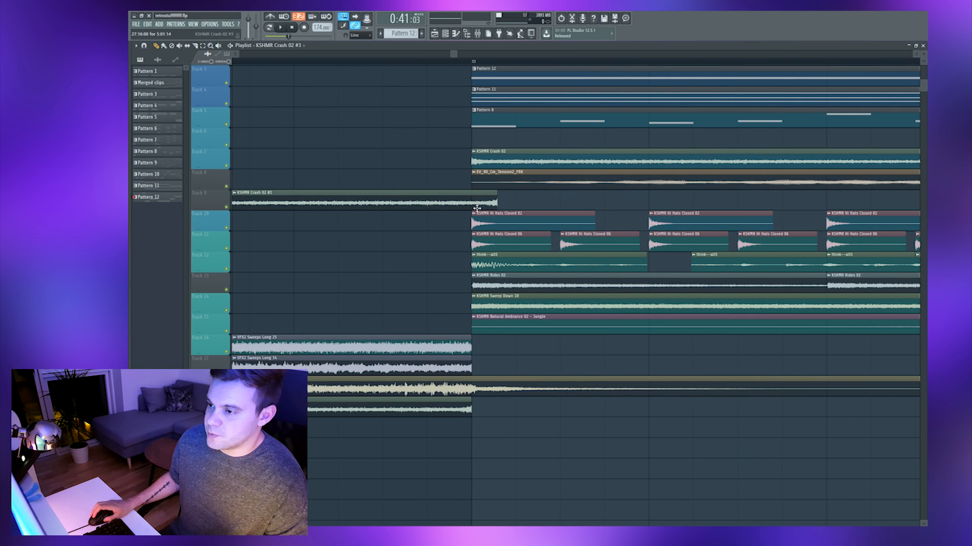
pyautogui.moveTo(491, 203); pyautogui.dragTo(453, 203)
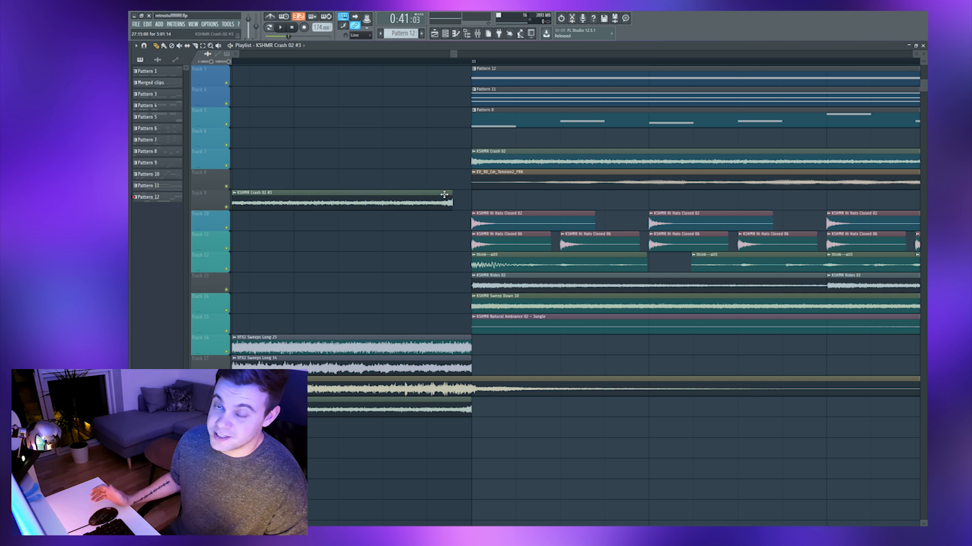
pyautogui.rightClick(444, 194)
pyautogui.scroll(-5, 400, 223)
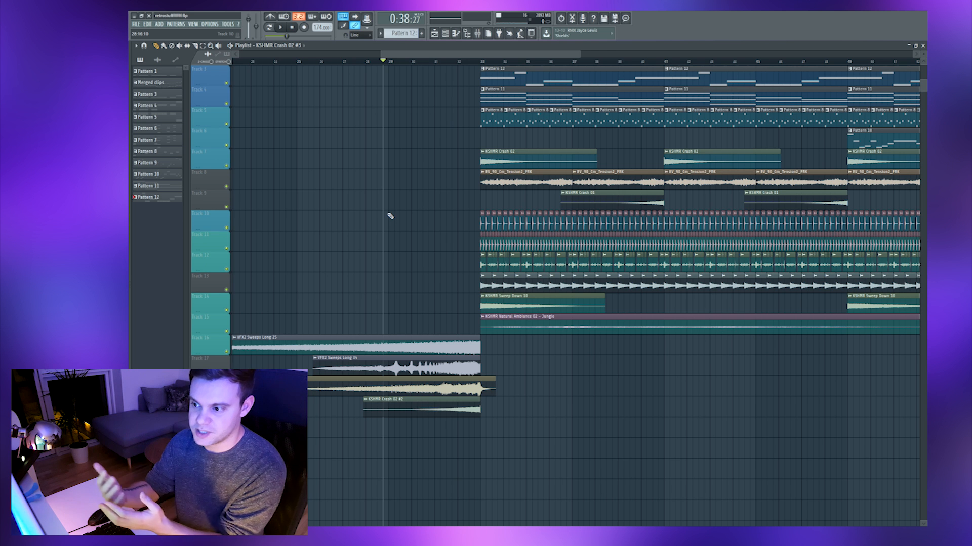
# Set the playhead at the start of the drop on bar 33 and play the Pattern 8 track in solo.
pyautogui.hscroll(1, 428, 192)
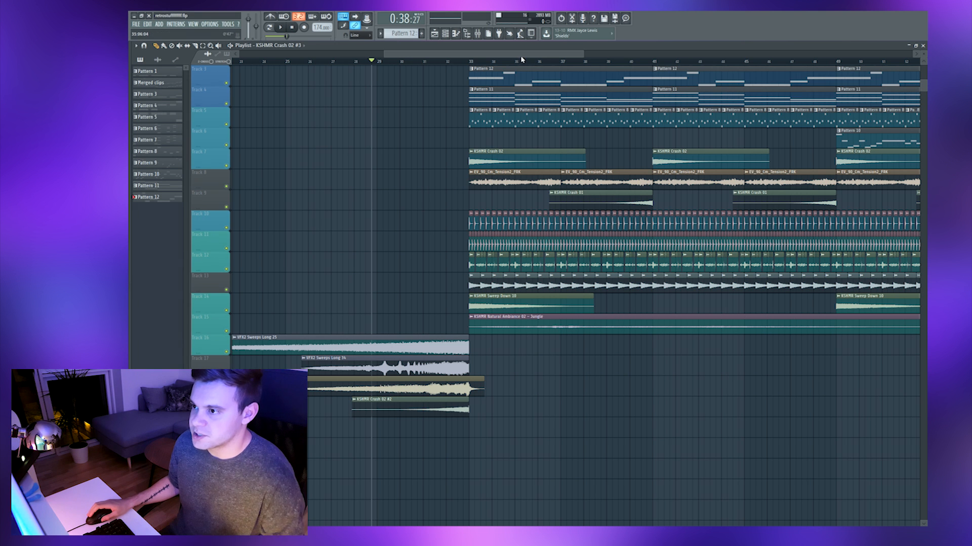
pyautogui.click(472, 61)
pyautogui.scroll(-1, 531, 137)
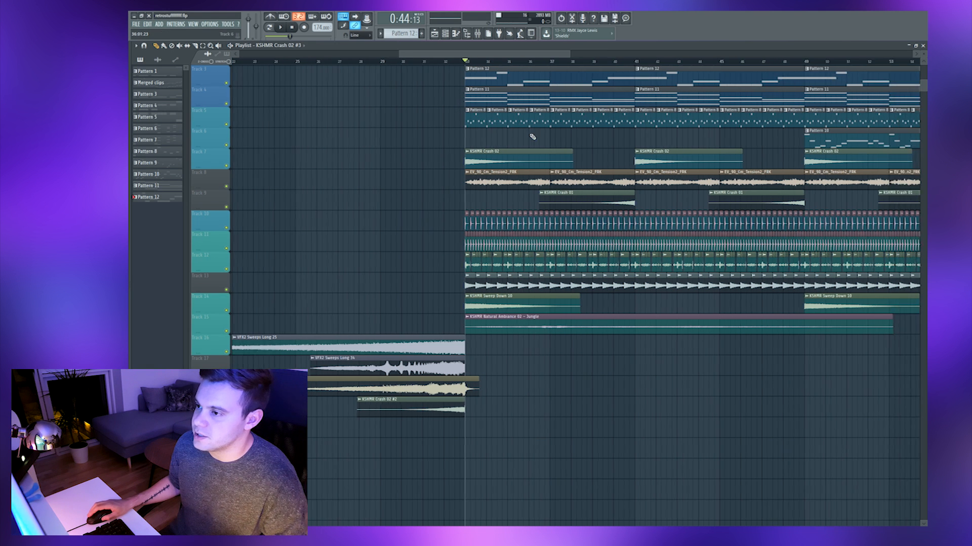
pyautogui.scroll(3, 532, 136)
pyautogui.press('space')
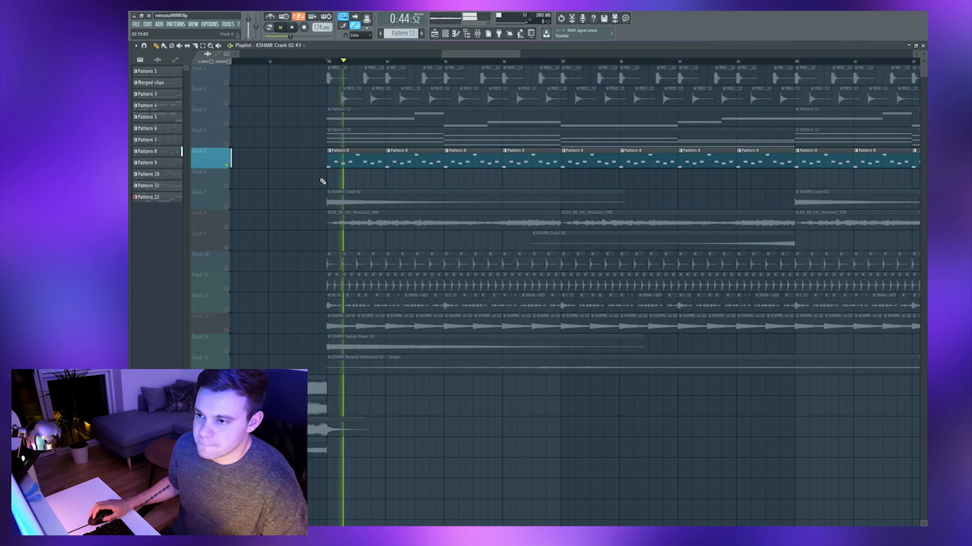
pyautogui.press('space')
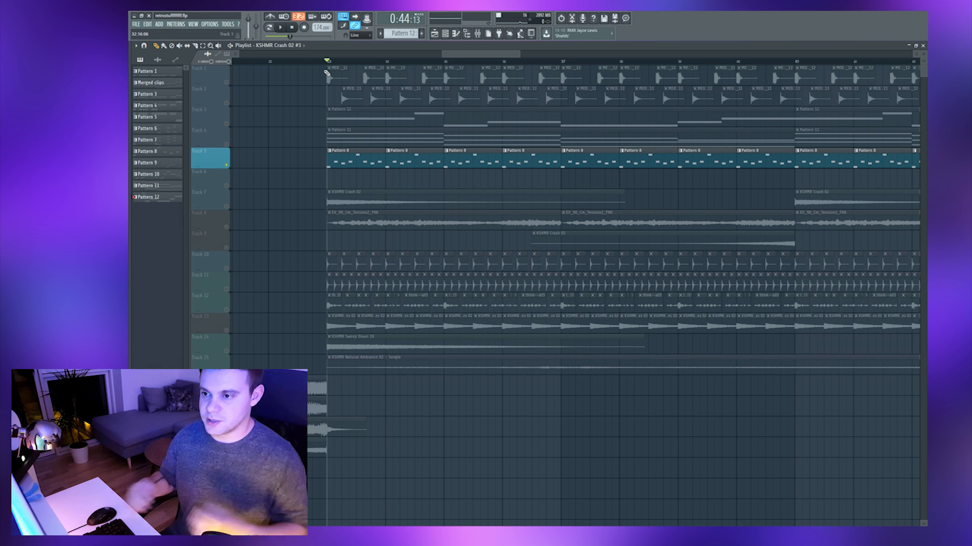
# Pick up the Pattern 8 clip from the drop and place it at bar 25 in the build-up.
pyautogui.scroll(-2, 351, 195)
pyautogui.moveTo(360, 177); pyautogui.dragTo(495, 168)
pyautogui.scroll(-2, 495, 169)
pyautogui.moveTo(434, 194); pyautogui.dragTo(482, 171)
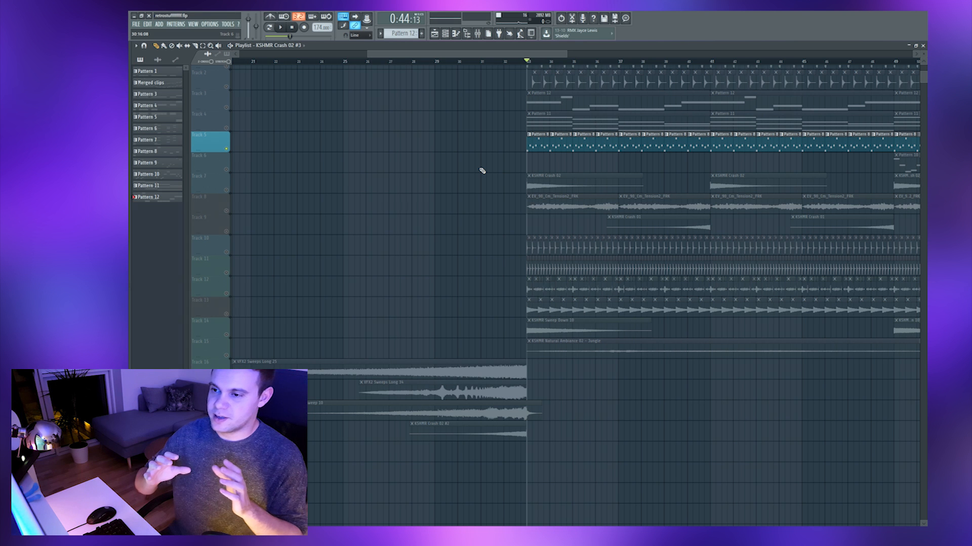
pyautogui.scroll(1, 536, 166)
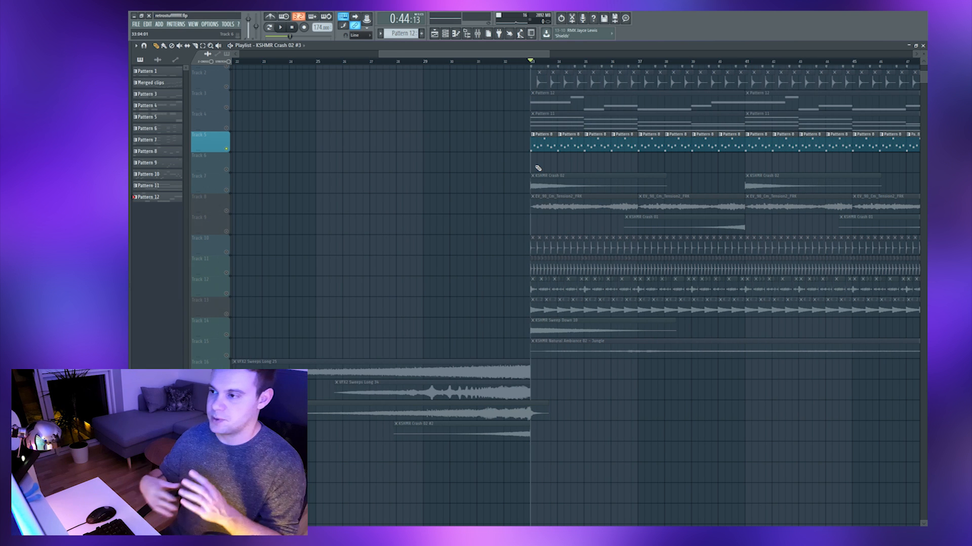
pyautogui.click(544, 148)
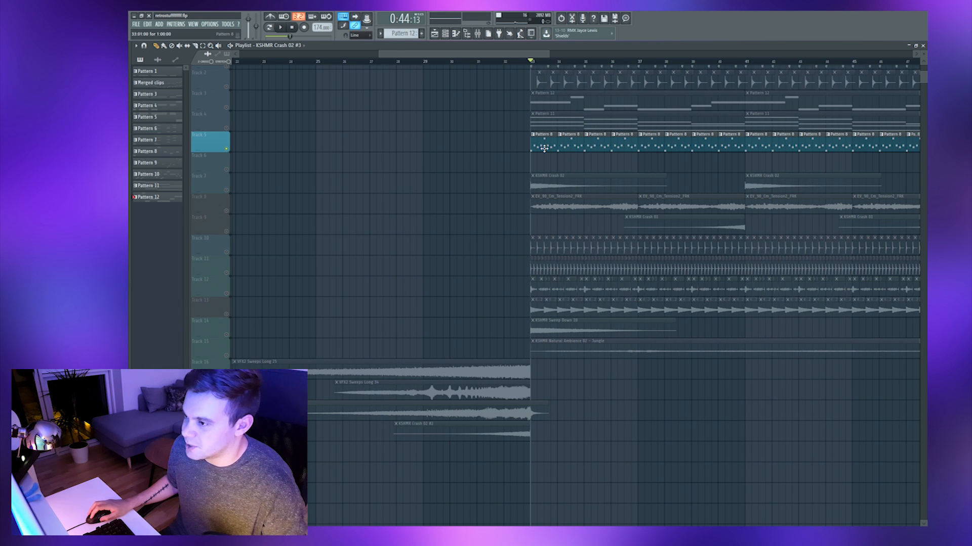
pyautogui.click(325, 167)
pyautogui.moveTo(324, 167); pyautogui.dragTo(319, 167)
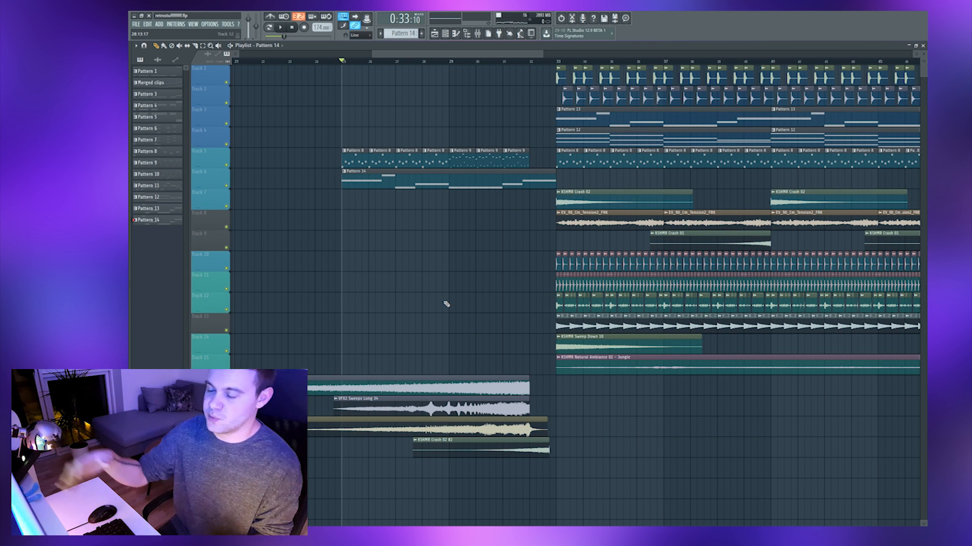
pyautogui.scroll(1, 457, 290)
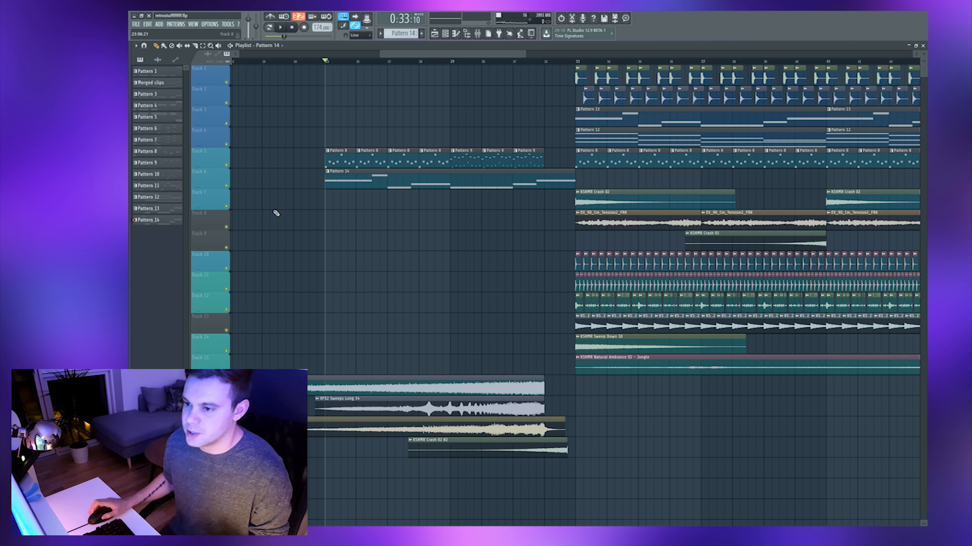
pyautogui.scroll(-3, 545, 276)
pyautogui.scroll(1, 545, 276)
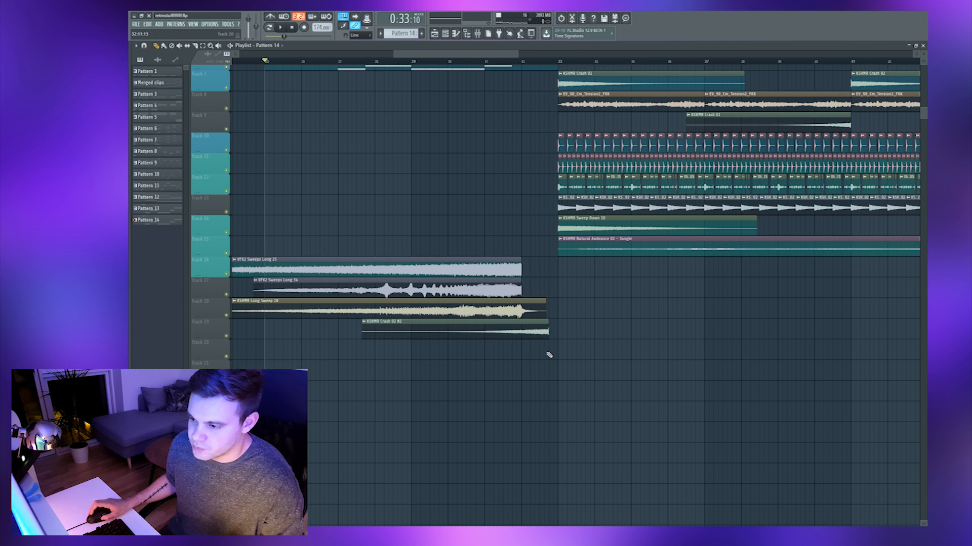
pyautogui.scroll(3, 546, 354)
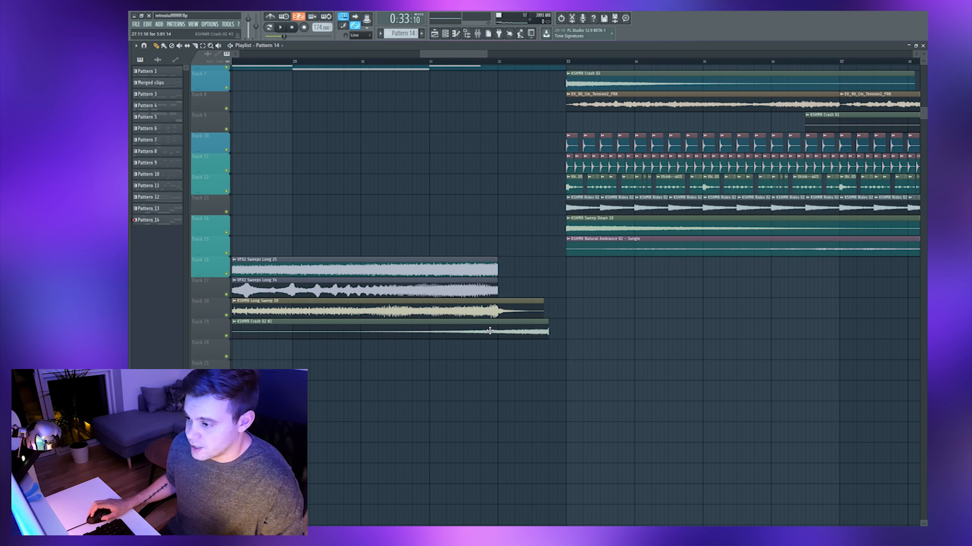
pyautogui.scroll(-2, 503, 156)
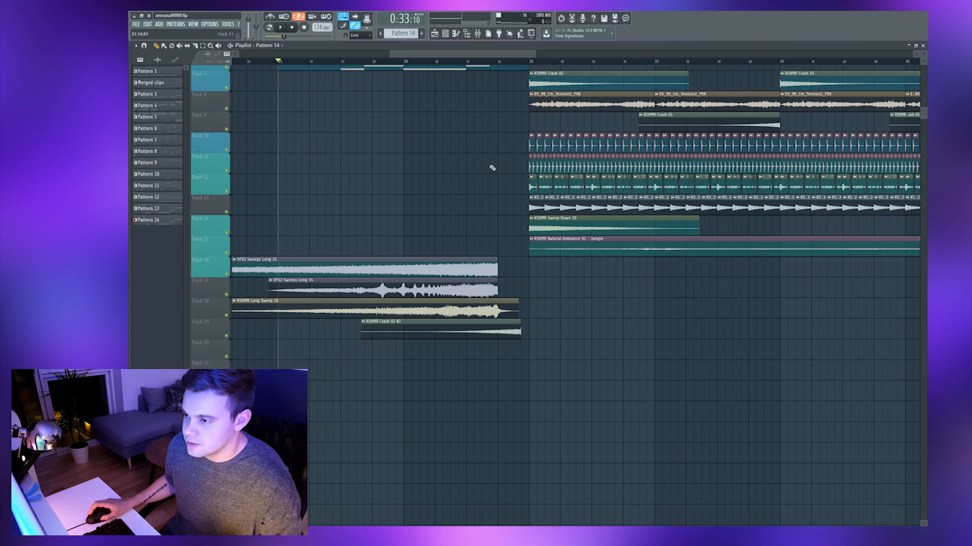
pyautogui.scroll(3, 473, 229)
pyautogui.scroll(2, 476, 236)
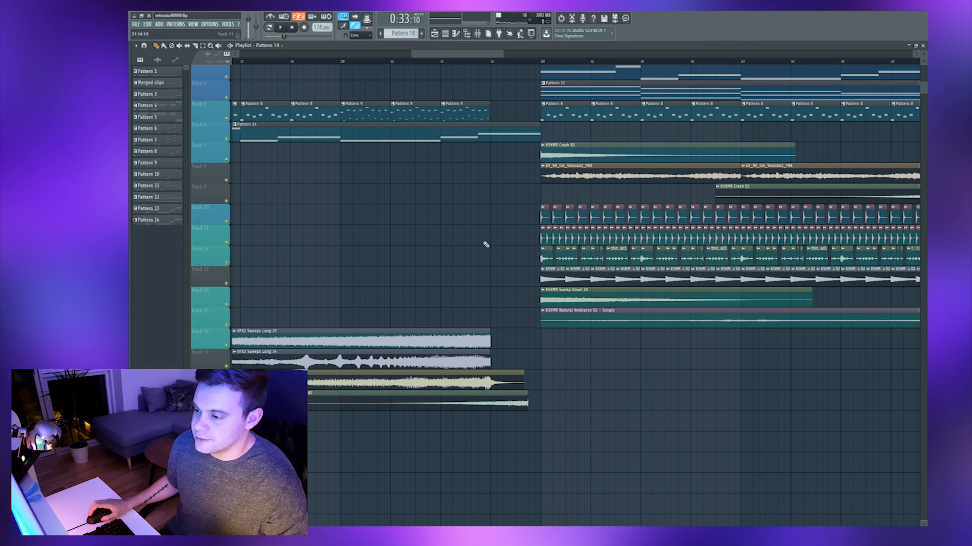
pyautogui.scroll(-2, 486, 245)
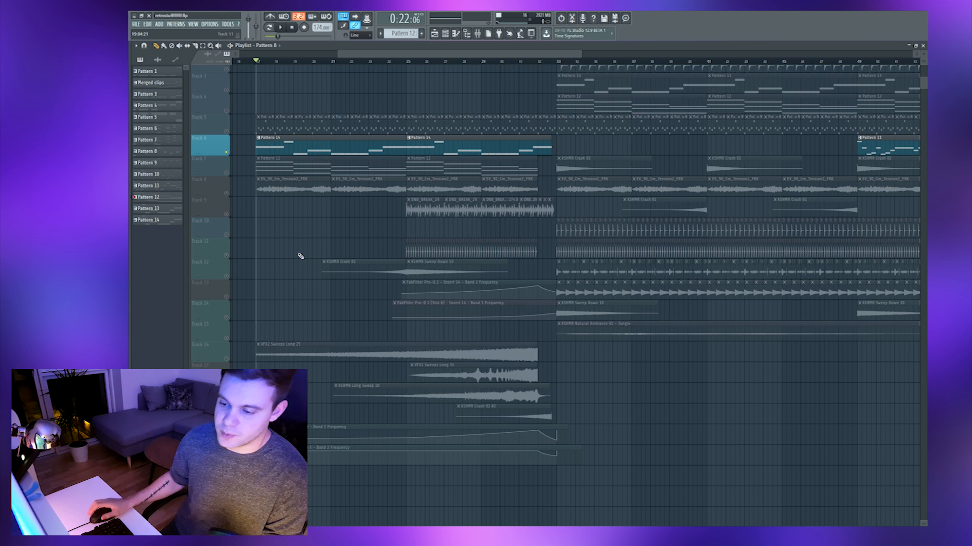
# Enable the bassline's Pro-Q 2 Band 2 Frequency automation beside the soloed Pattern 14 track and play from bars 17, 25 and 28.
pyautogui.click(226, 441)
pyautogui.scroll(-1, 286, 260)
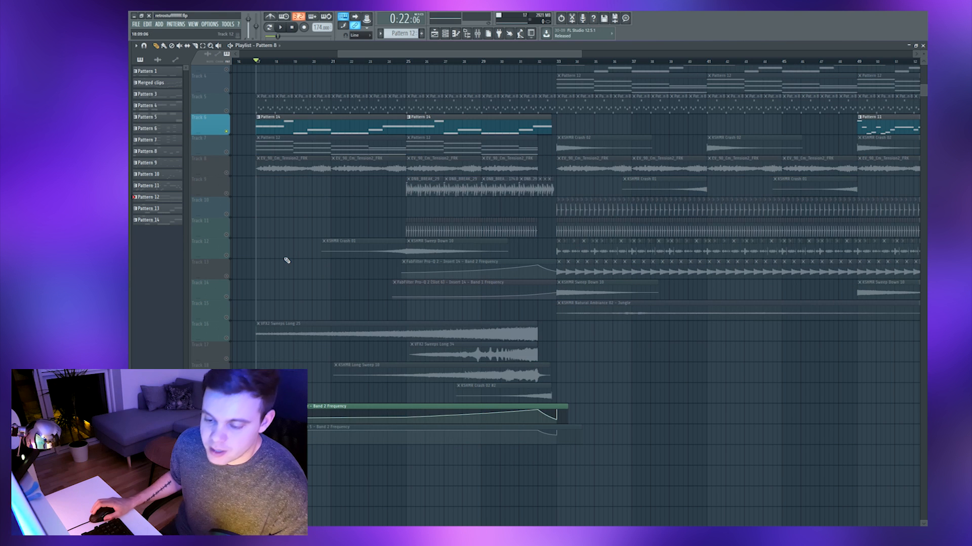
pyautogui.press('space')
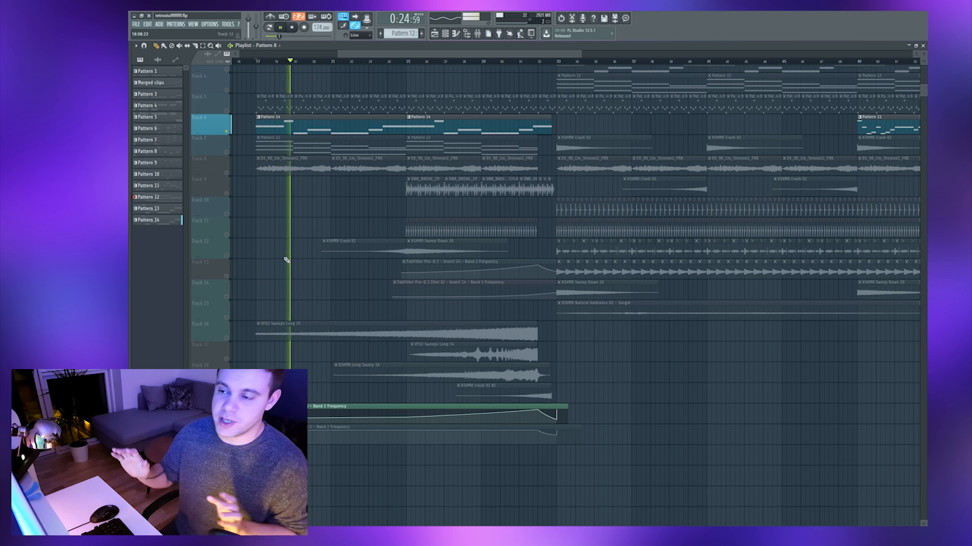
pyautogui.click(415, 62)
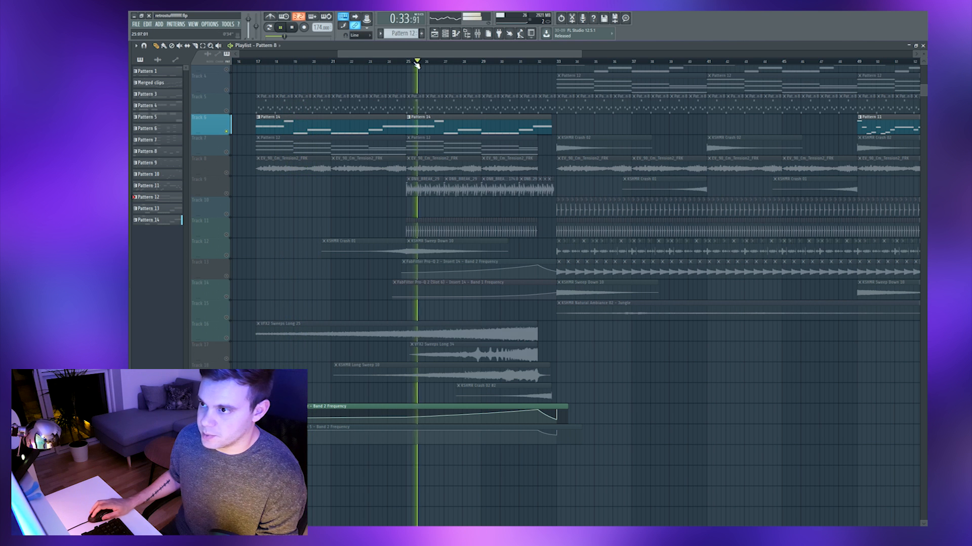
pyautogui.click(472, 62)
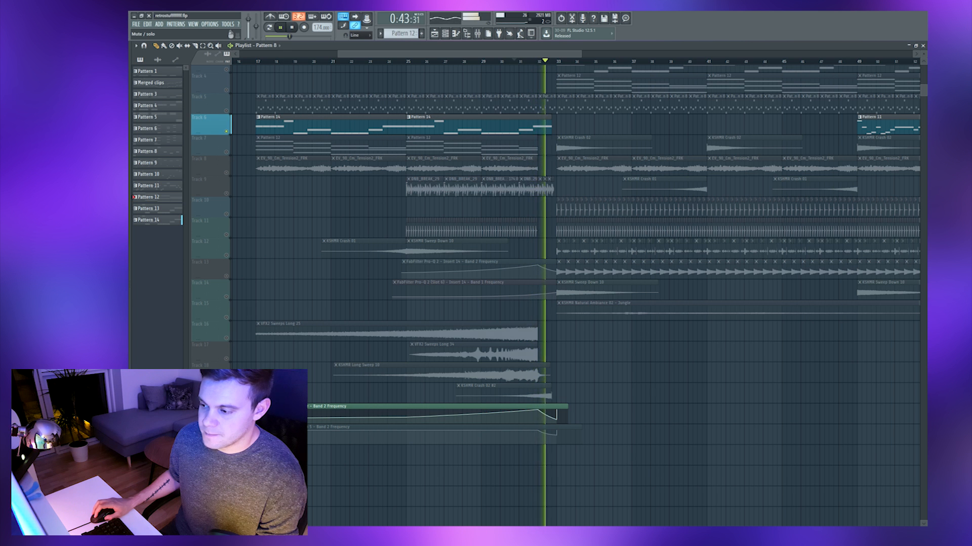
pyautogui.press('space')
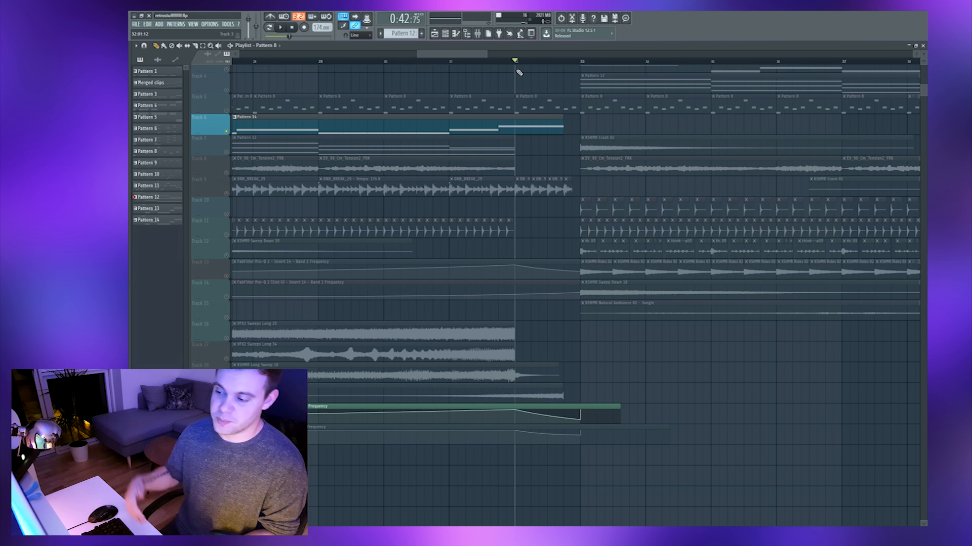
pyautogui.press('space')
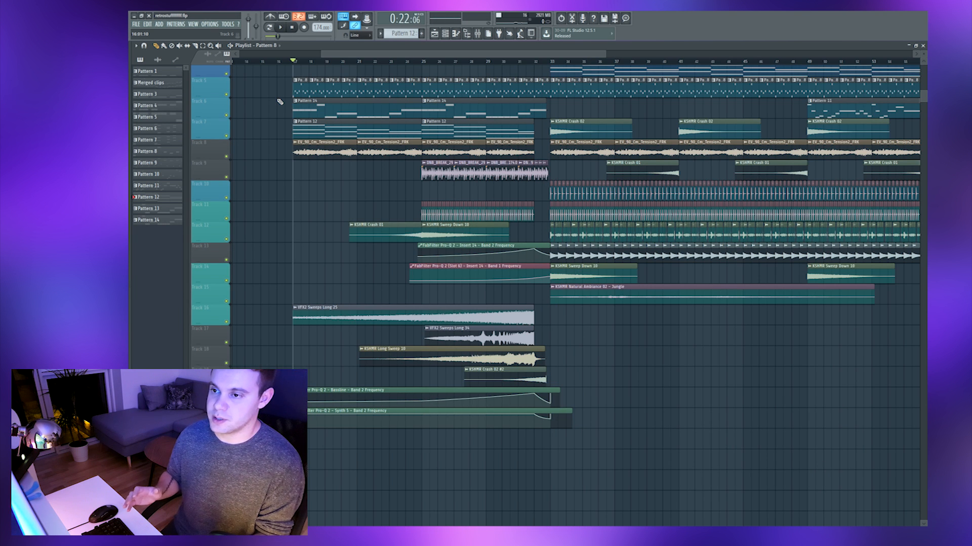
pyautogui.press('space')
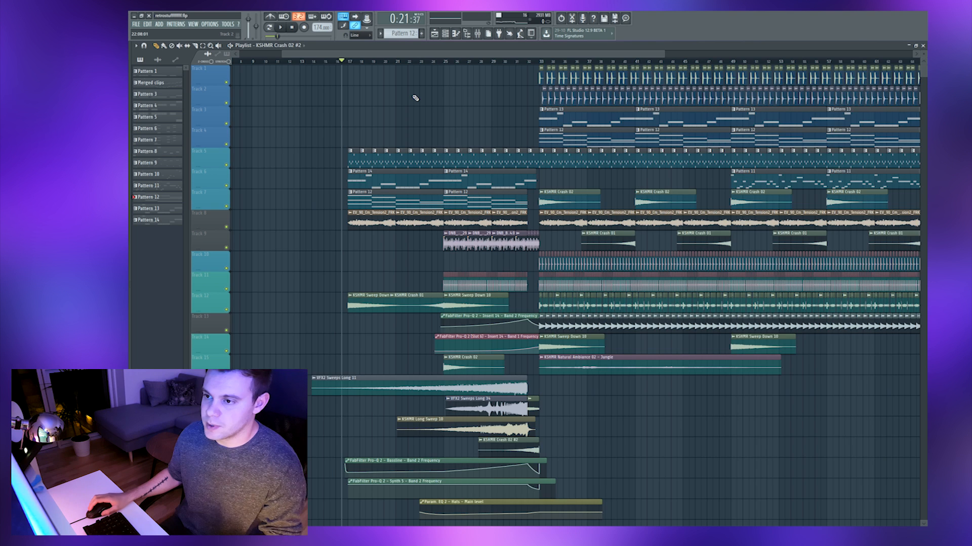
# Play the build-up's Pattern 8 track in solo from bar 17, and briefly solo the Pattern 14 track.
pyautogui.scroll(3, 412, 96)
pyautogui.press('space')
pyautogui.rightClick(227, 165)
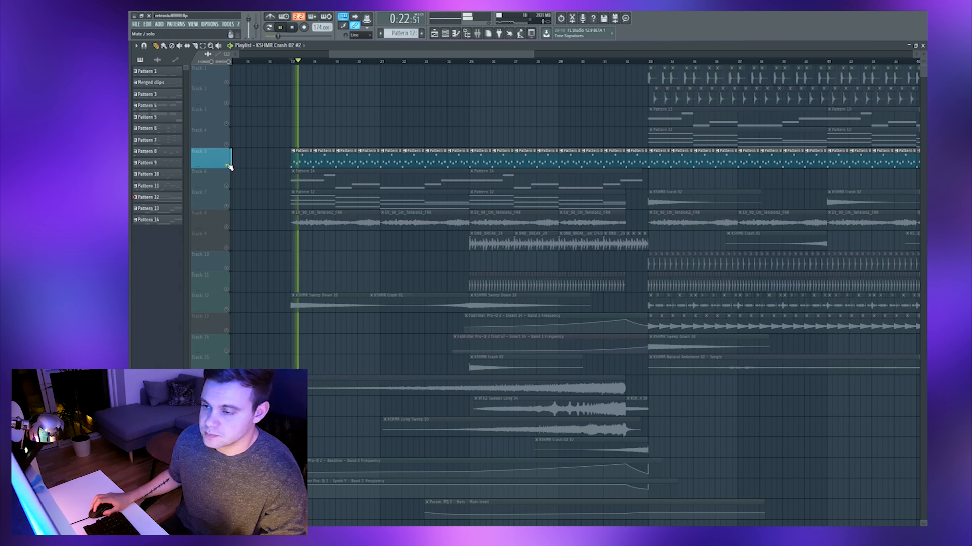
pyautogui.rightClick(227, 165)
pyautogui.press('space')
pyautogui.rightClick(227, 185)
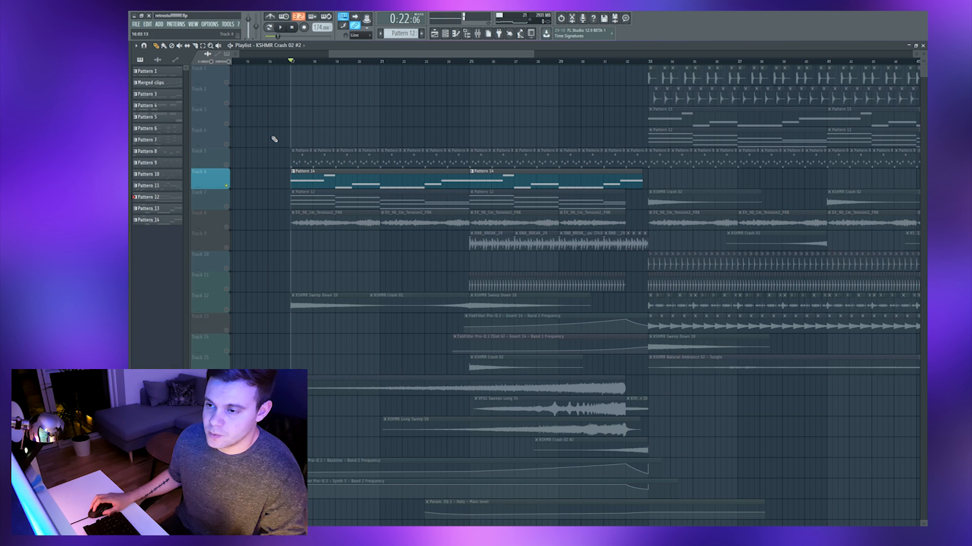
pyautogui.rightClick(227, 185)
# Solo the Pattern 12 track together with the EV_90_Cm_Tension2_FR8 track, play them from bar 17, and restore all tracks.
pyautogui.rightClick(227, 206)
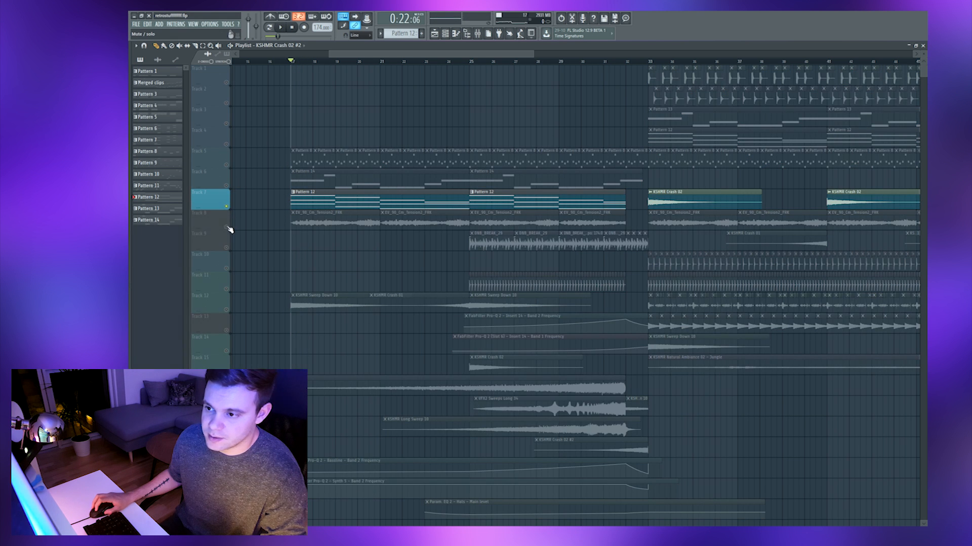
pyautogui.click(227, 228)
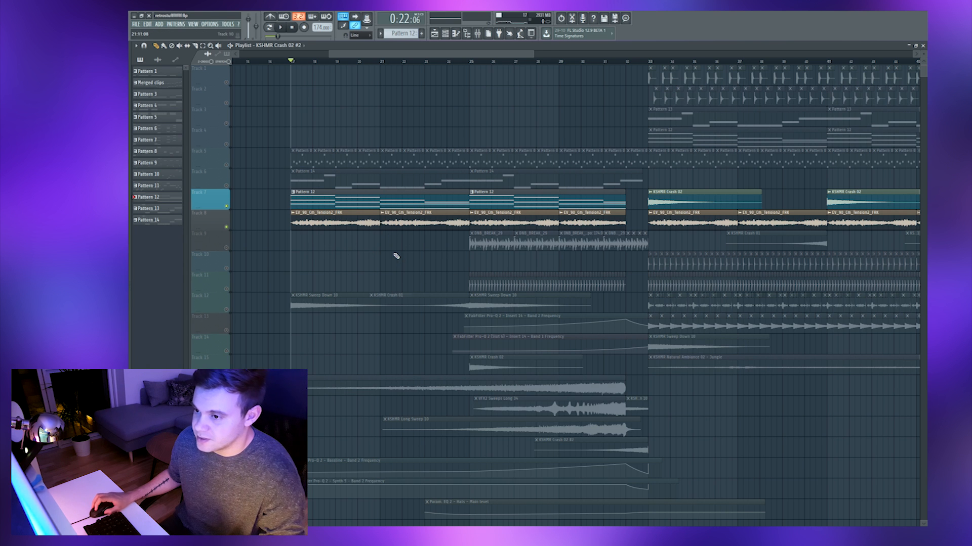
pyautogui.press('space')
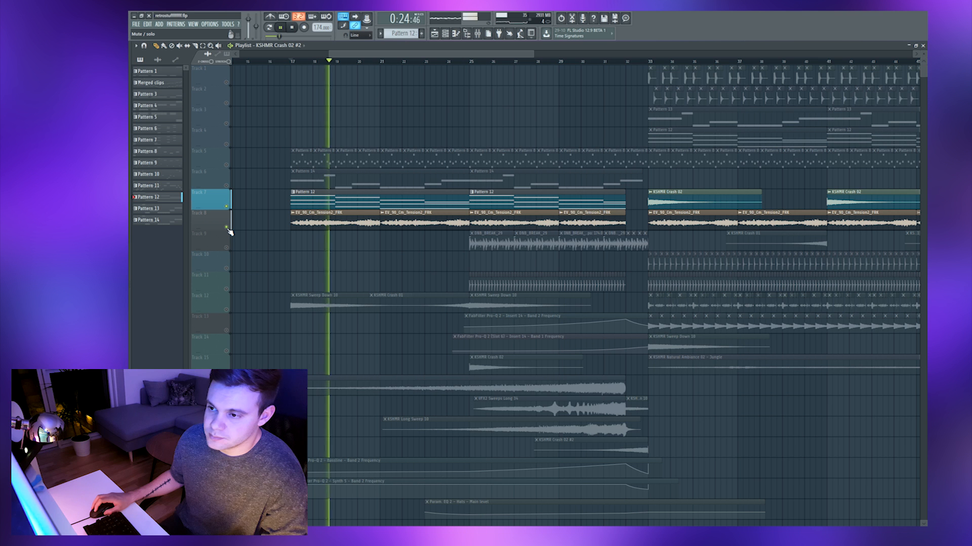
pyautogui.press('space')
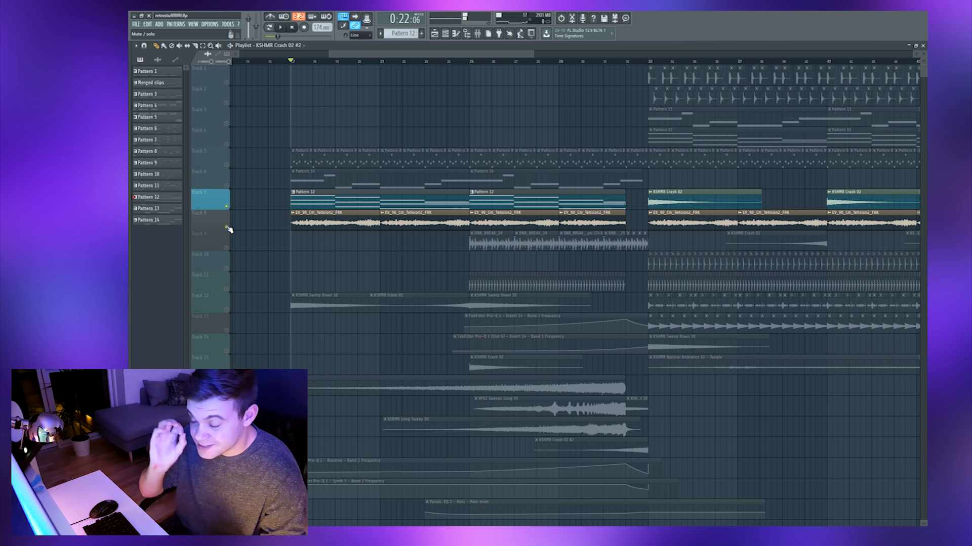
pyautogui.click(228, 207)
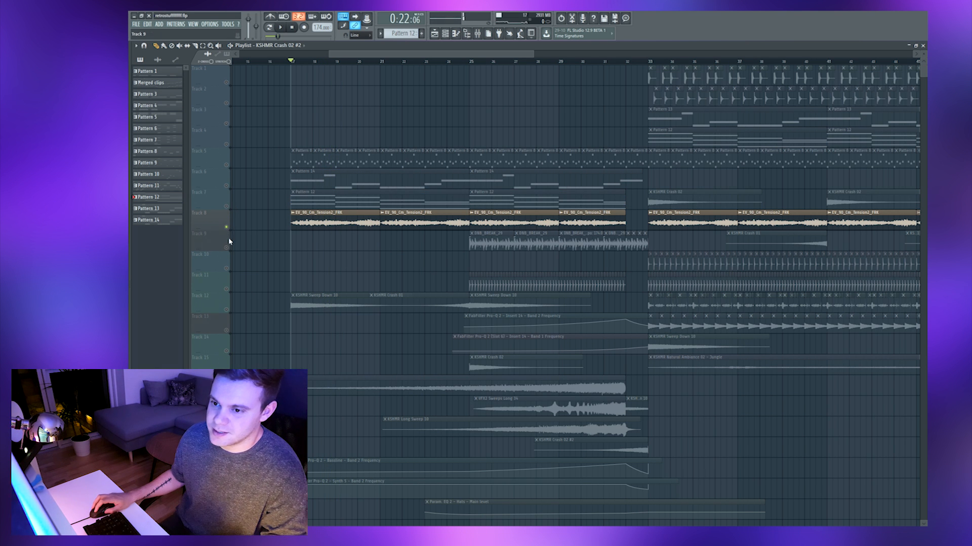
pyautogui.keyDown('ctrl'); pyautogui.click(226, 226); pyautogui.keyUp('ctrl')
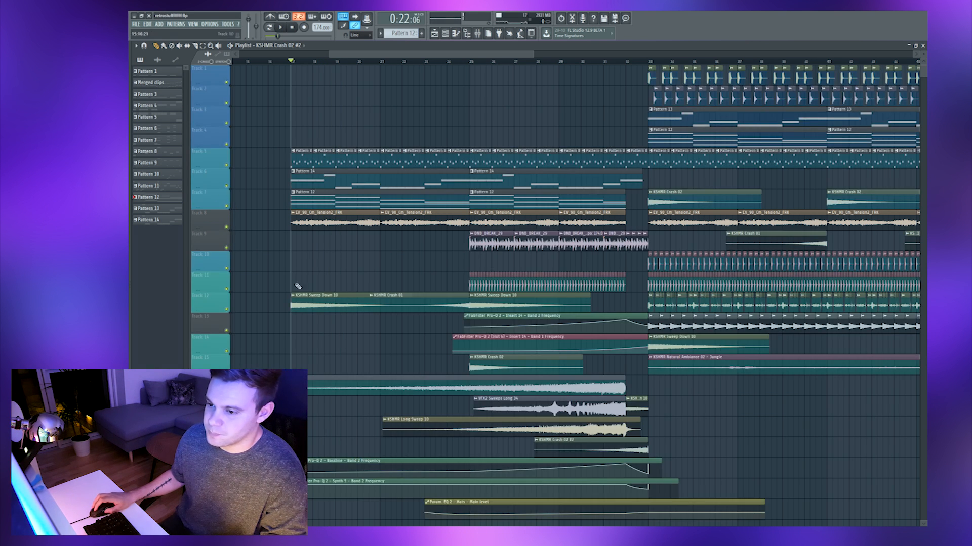
# Play the track with the KSHMR Sweep Down 10 and Crash 01 clips in solo from bar 24, and restore all tracks.
pyautogui.keyDown('ctrl'); pyautogui.click(228, 311); pyautogui.keyUp('ctrl')
pyautogui.press('space')
pyautogui.click(447, 61)
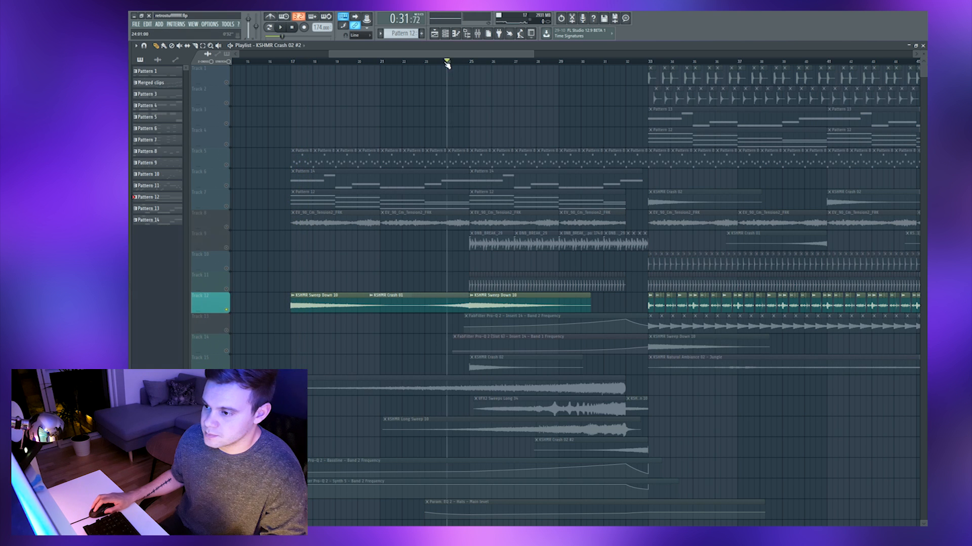
pyautogui.press('space')
pyautogui.keyDown('ctrl'); pyautogui.click(226, 310); pyautogui.keyUp('ctrl')
# Play the DNB_BREAK_29 track in solo with its Insert 14 Band 2 Frequency automation from bar 25, and stop playback.
pyautogui.scroll(-4, 427, 264)
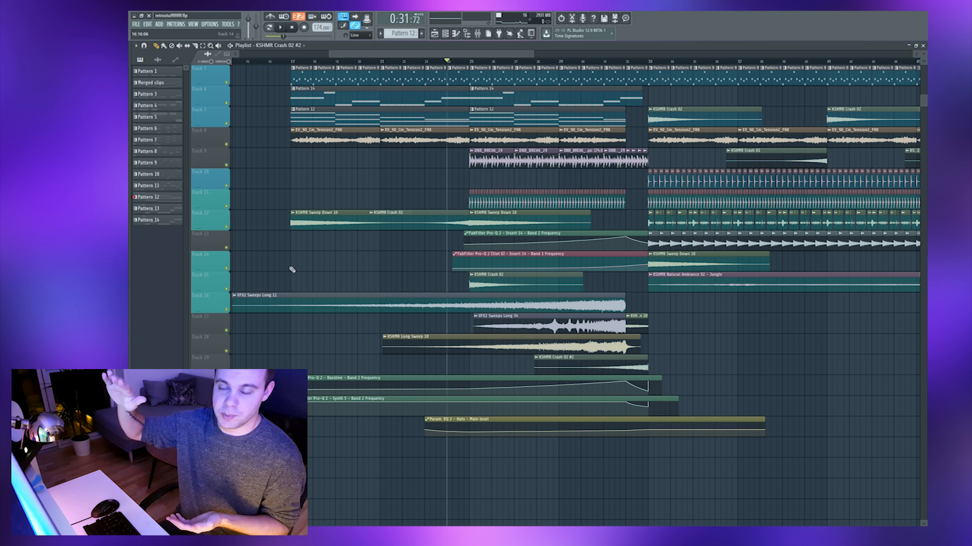
pyautogui.scroll(1, 299, 282)
pyautogui.scroll(3, 355, 298)
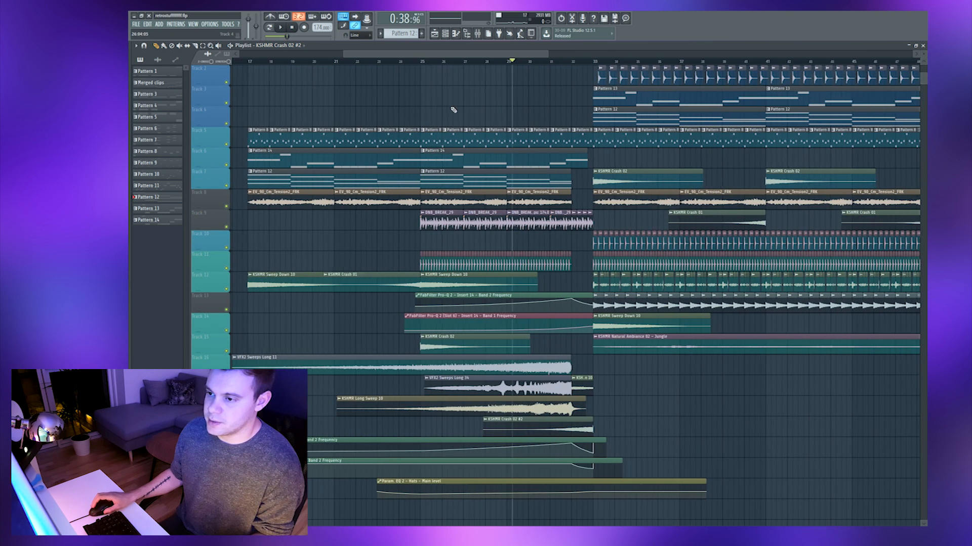
pyautogui.scroll(1, 432, 101)
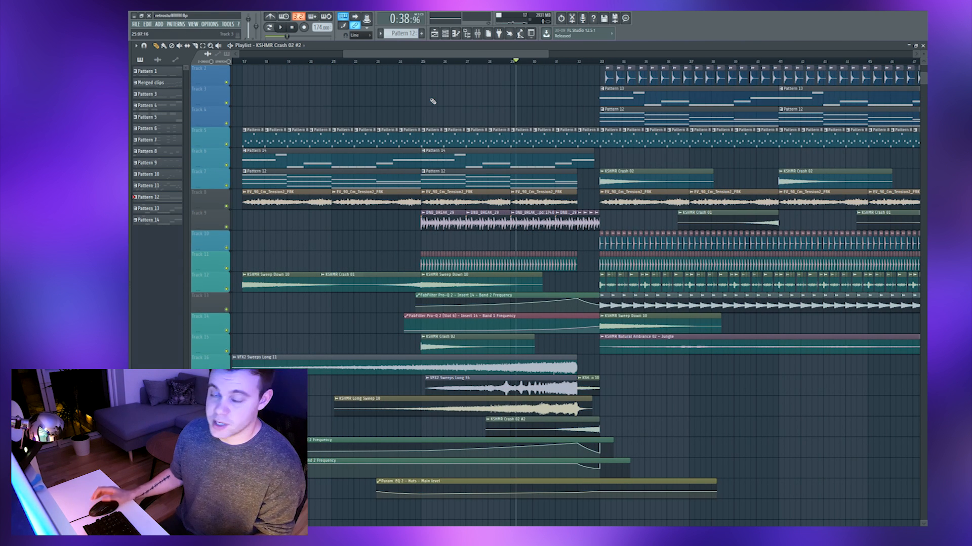
pyautogui.click(423, 62)
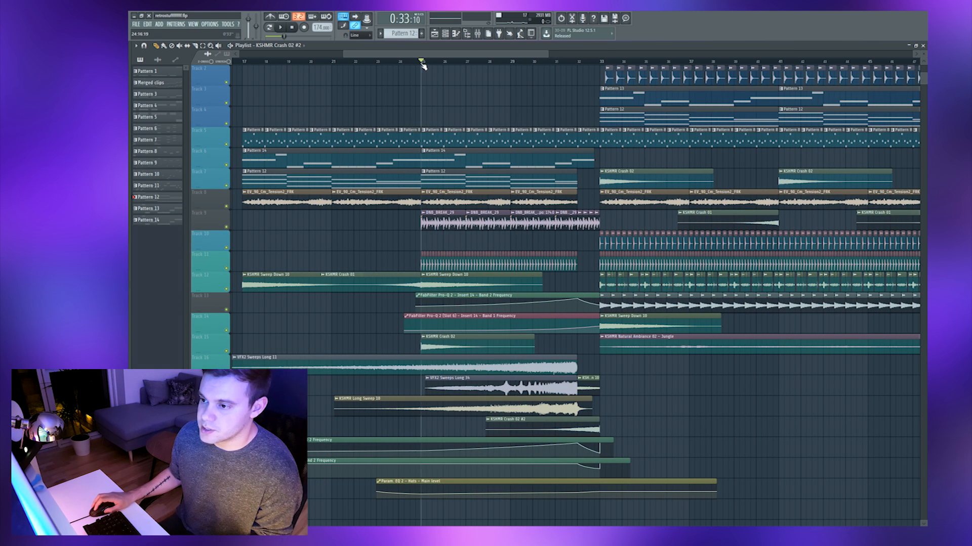
pyautogui.rightClick(226, 228)
pyautogui.press('space')
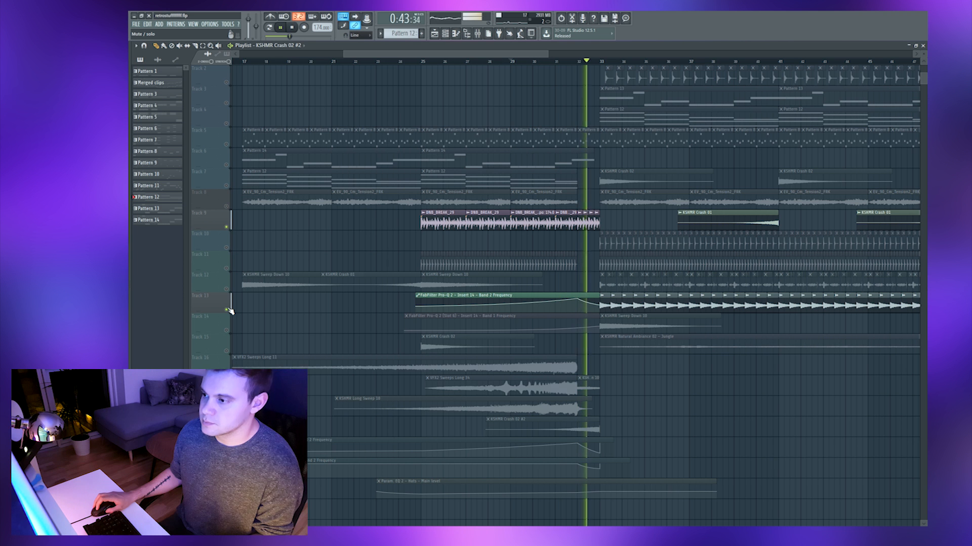
pyautogui.press('space')
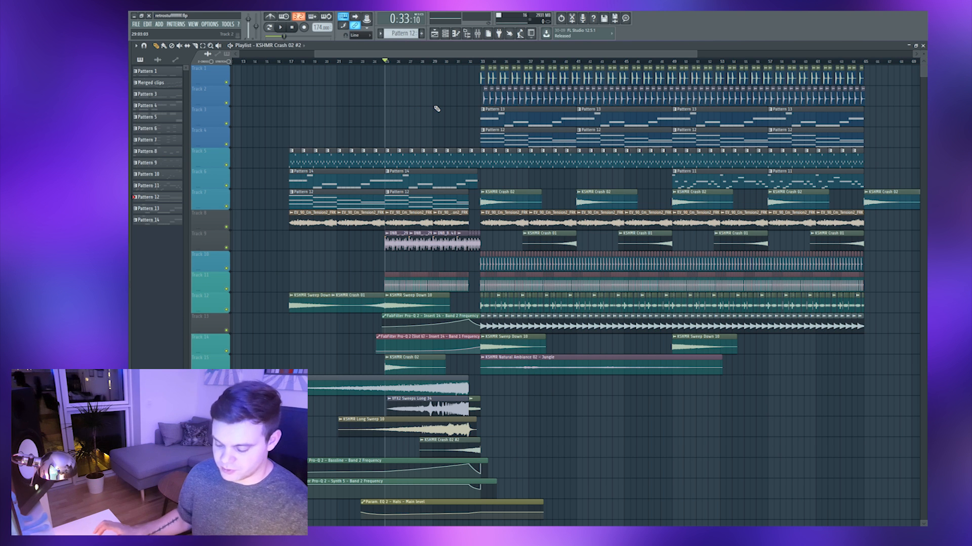
# Play the full arrangement from the start of the build-up at bar 17.
pyautogui.click(290, 61)
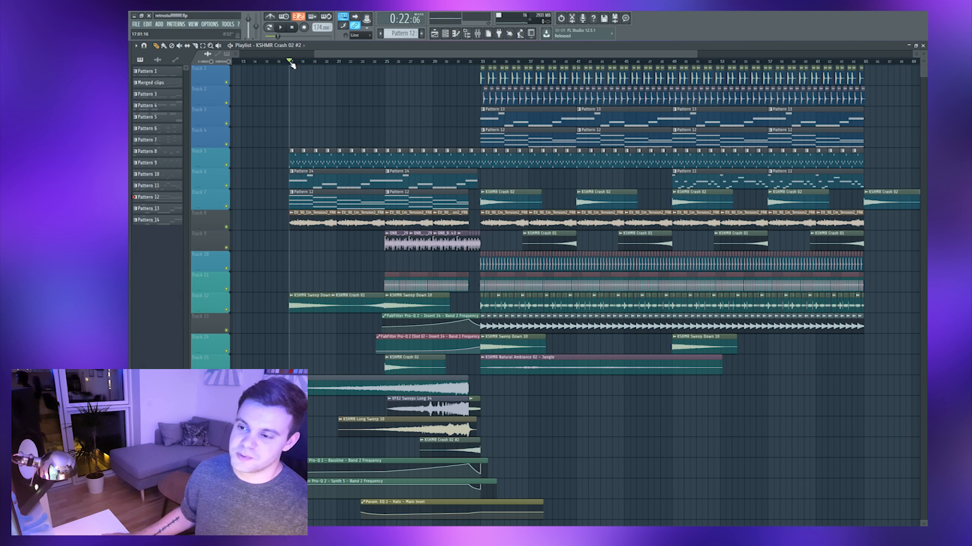
pyautogui.press('space')
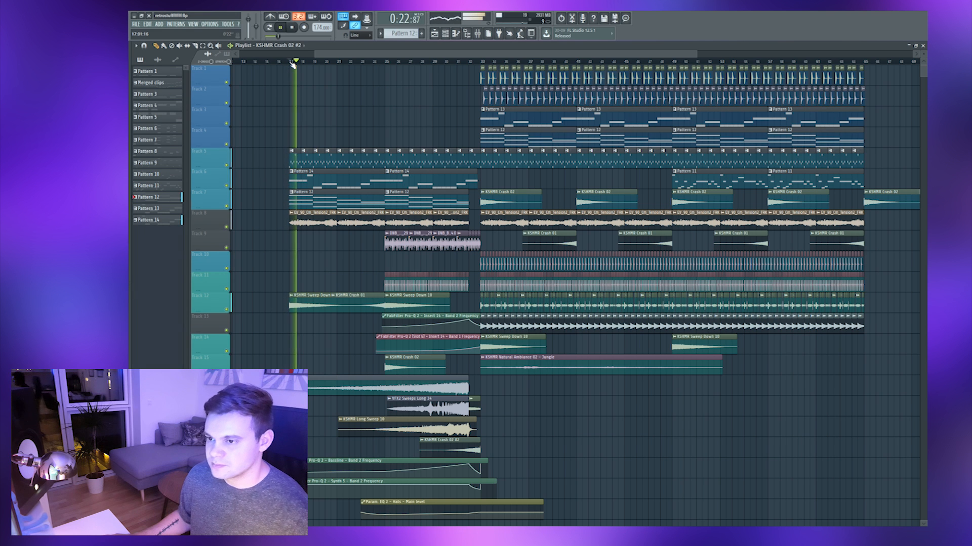